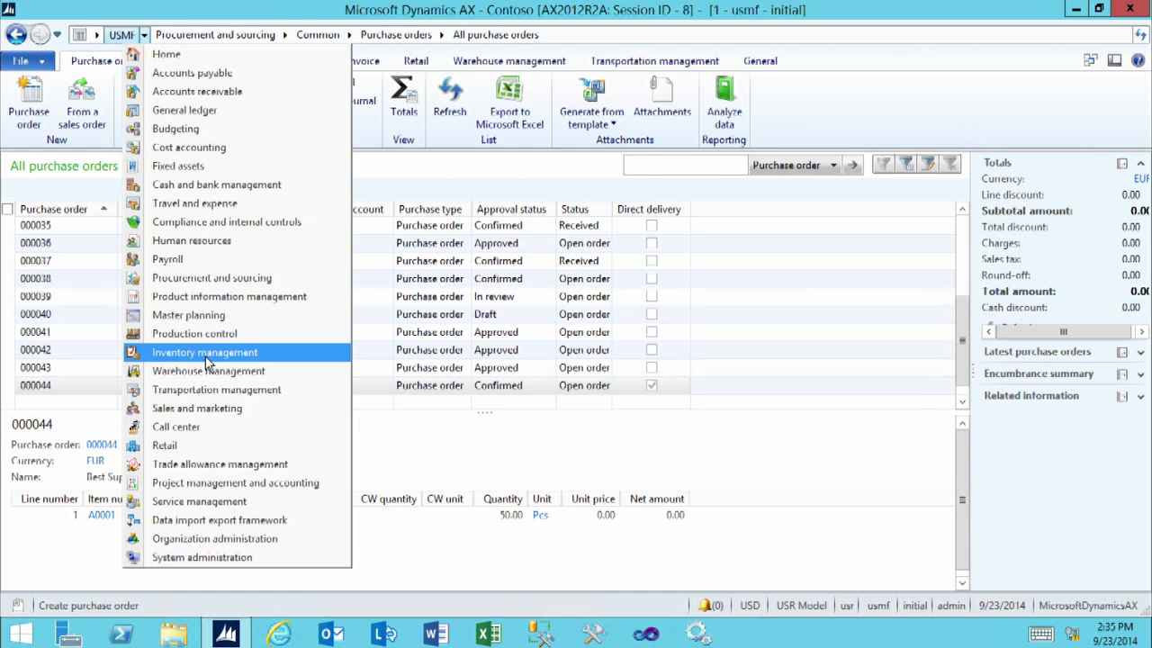
Open the Quality orders form from the periodic quality management section of Inventory management
left_click(204, 355)
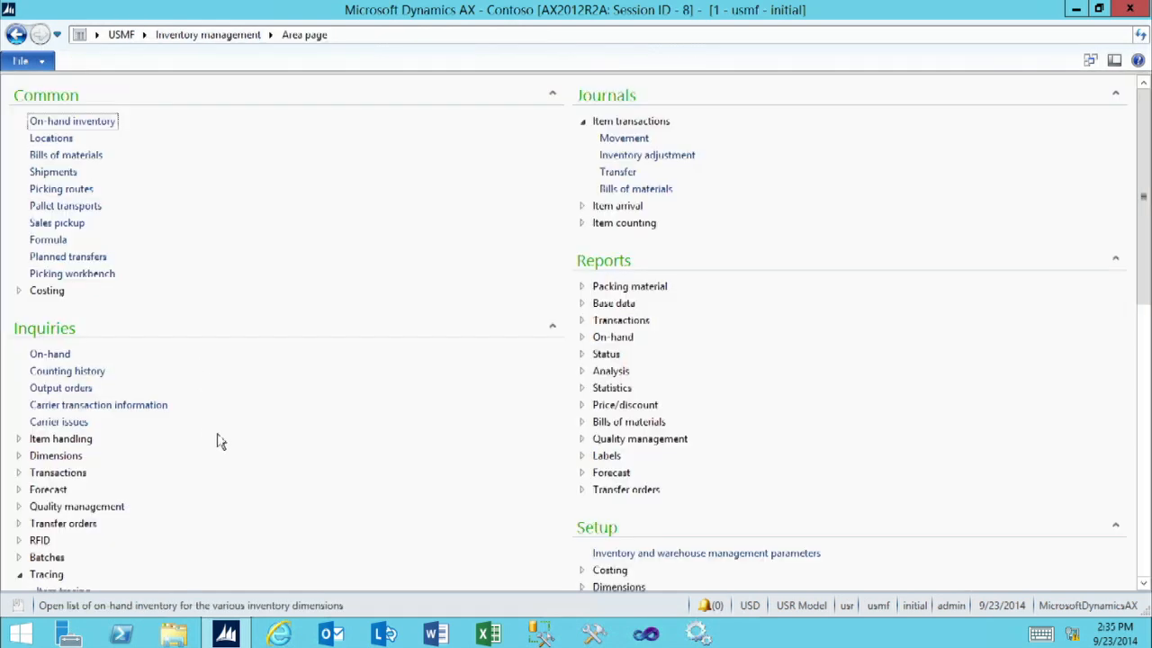
key("Tab")
scroll(216, 442, "down", 3)
scroll(216, 442, "down", 5)
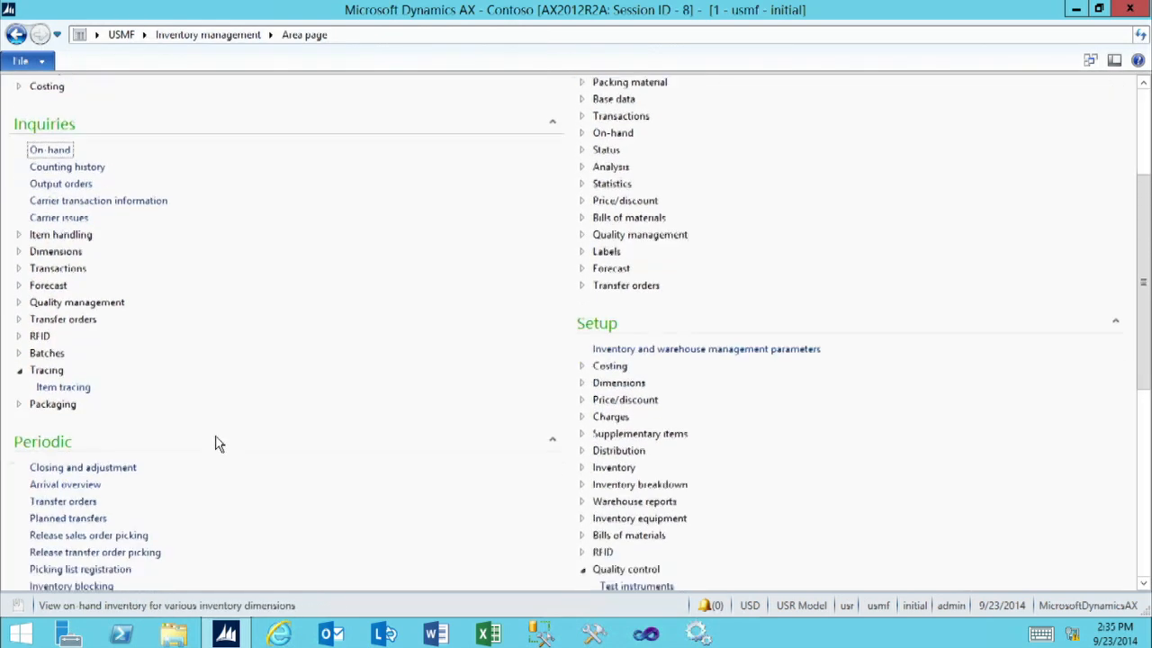
scroll(216, 454, "down", 2)
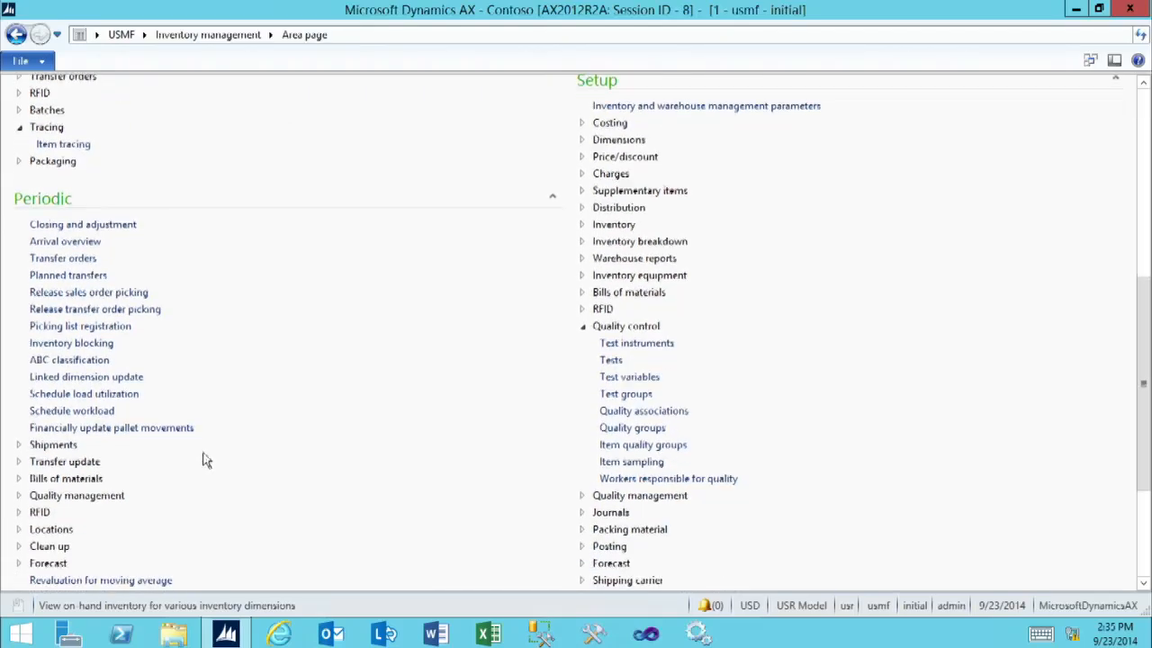
left_click(101, 498)
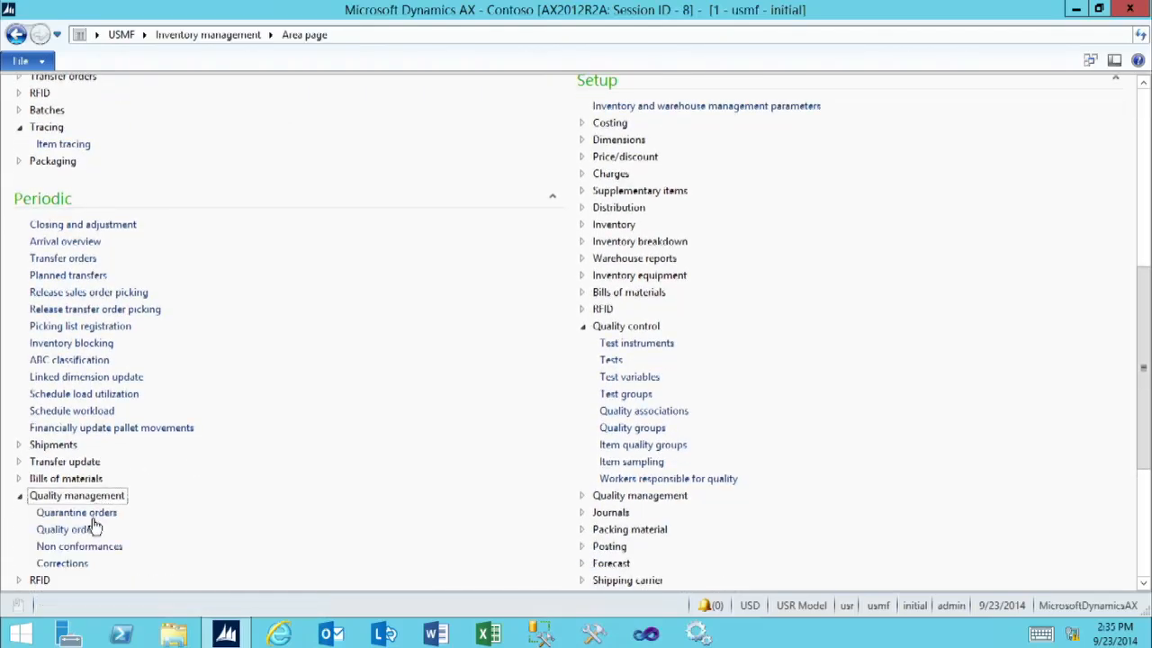
left_click(86, 528)
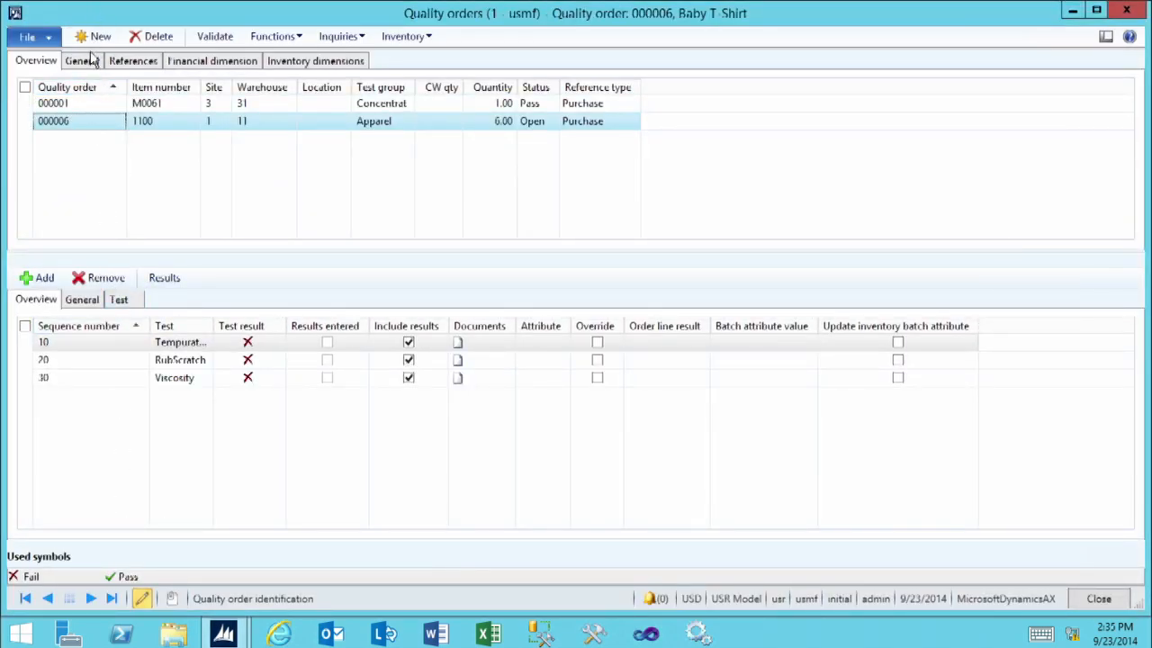
Start a new quality order with Inventory as its reference type
left_click(91, 35)
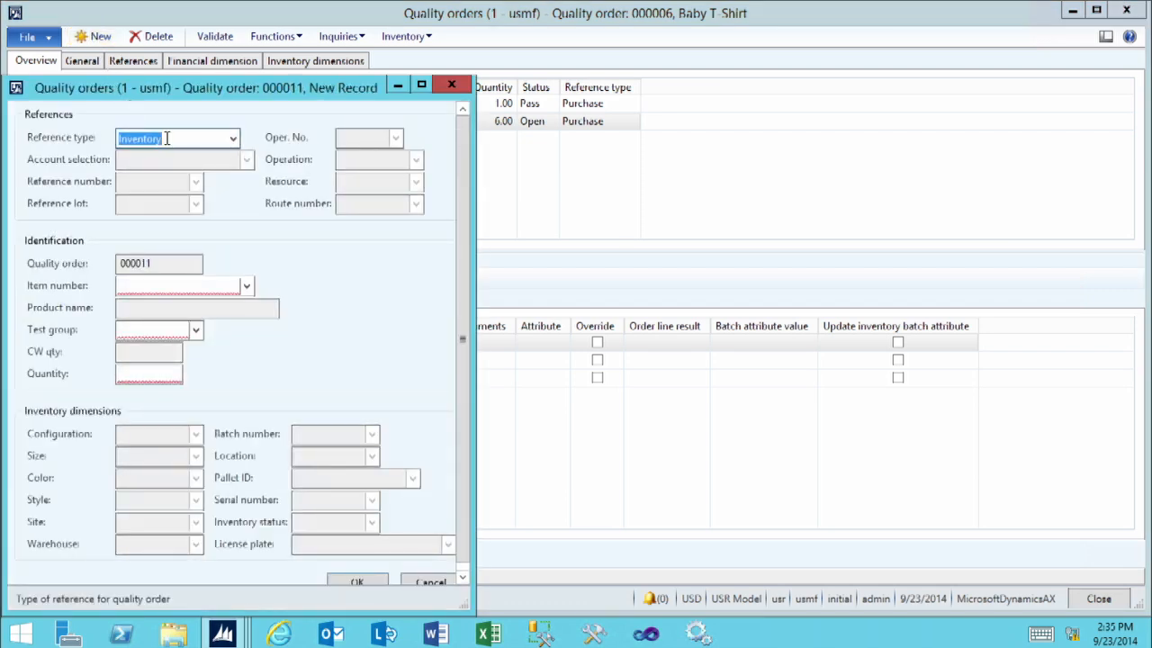
left_click(233, 139)
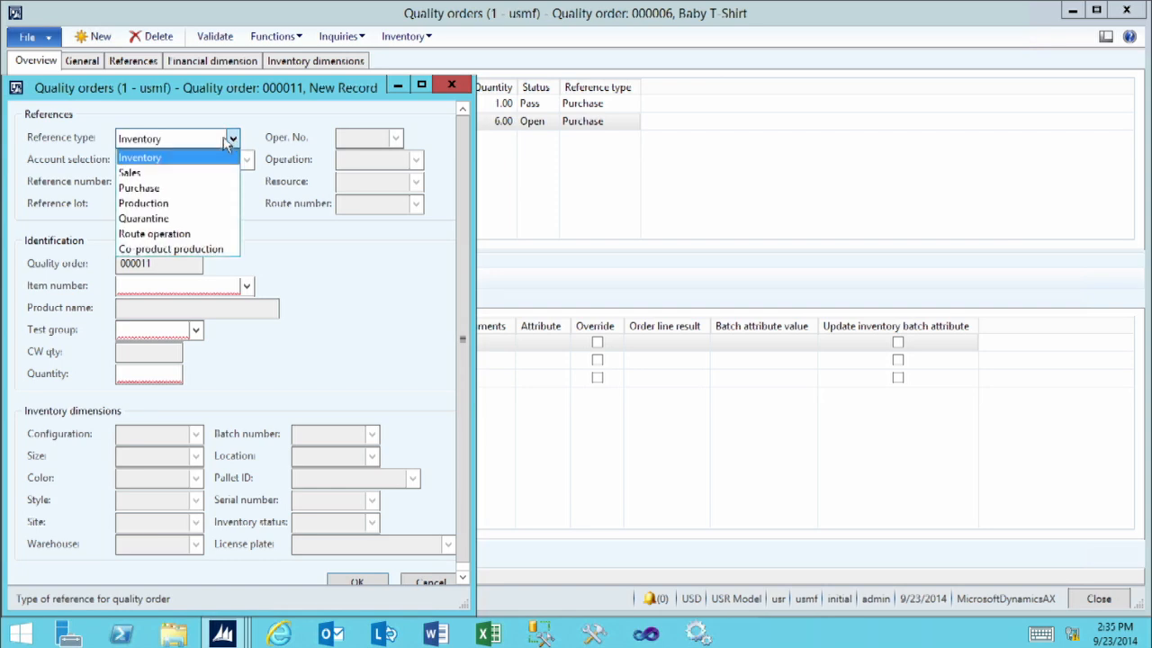
left_click(184, 139)
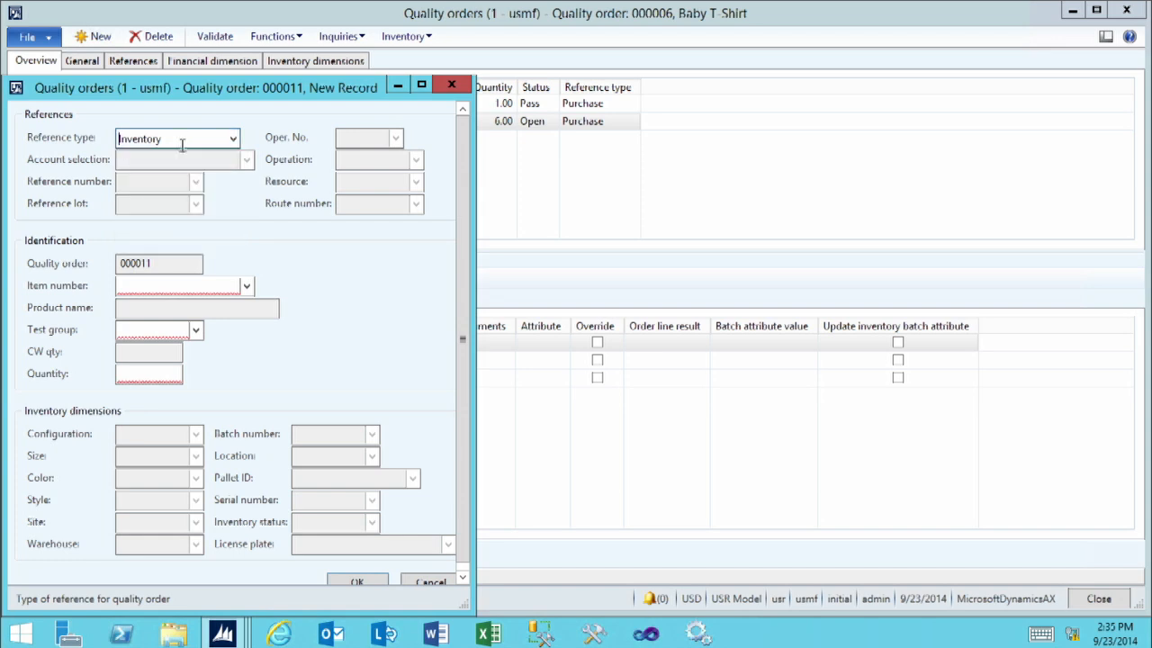
Choose item number M0005 (Enclosure) for the new quality order
left_click(143, 286)
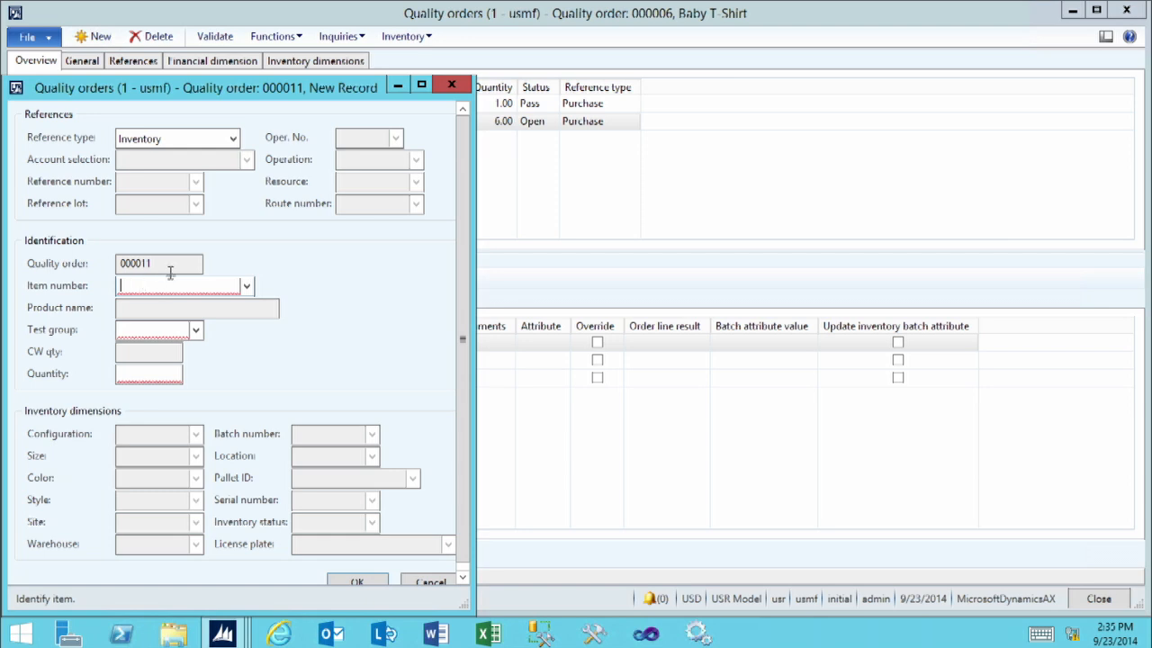
left_click(246, 285)
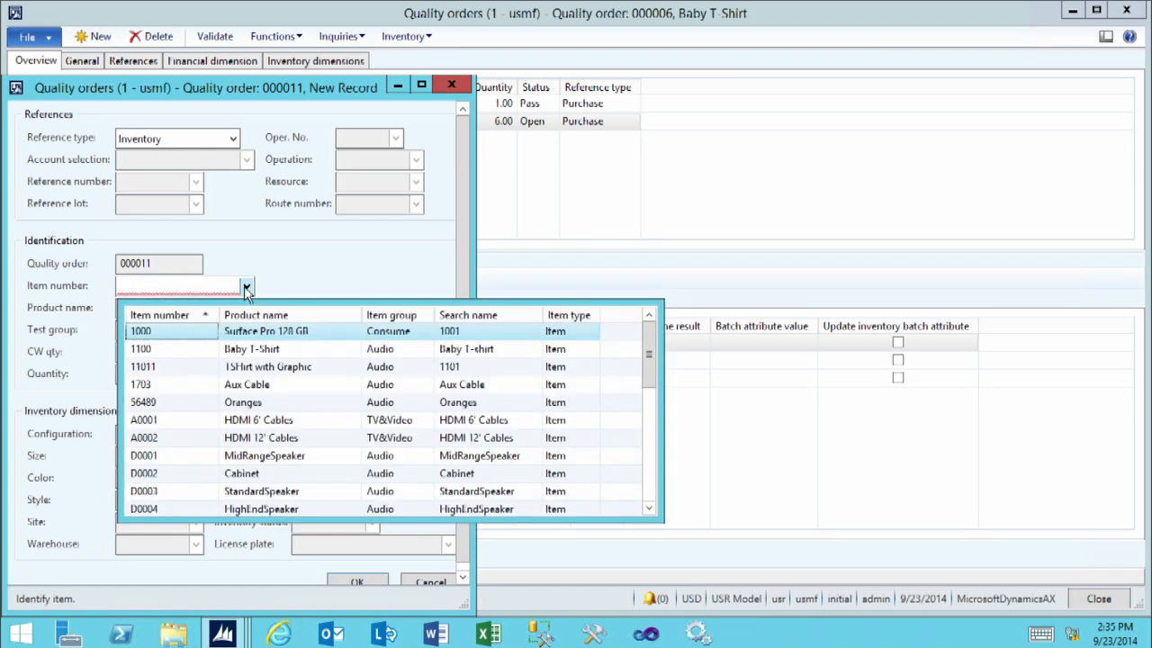
scroll(153, 459, "down", 1)
scroll(153, 459, "down", 10)
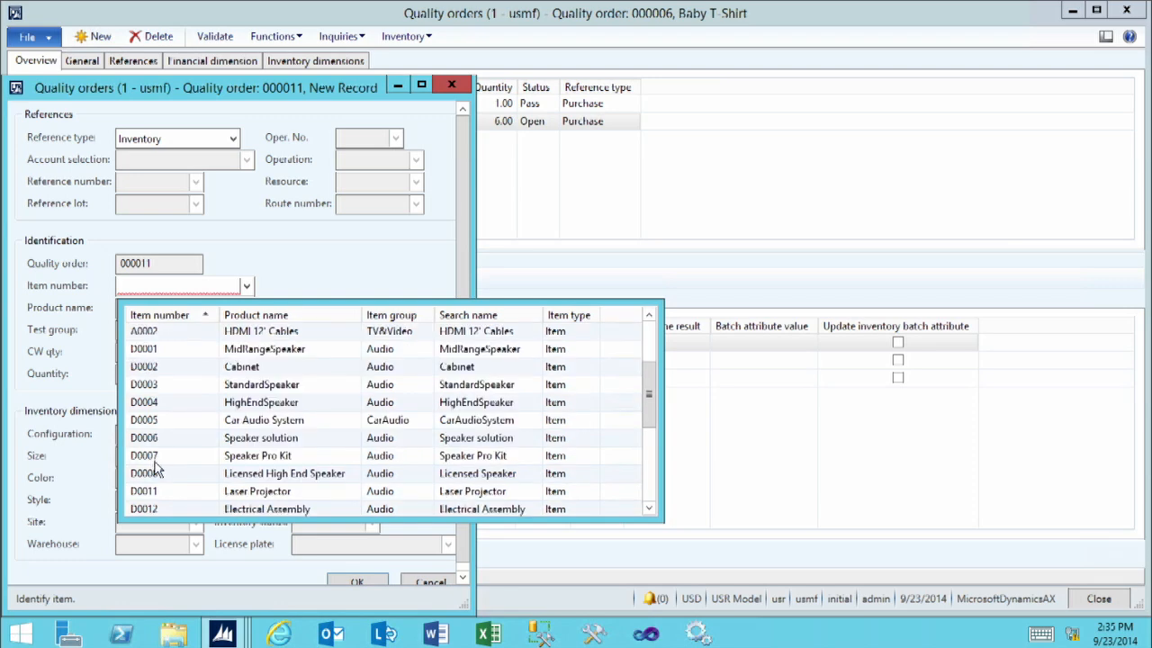
scroll(158, 474, "down", 2)
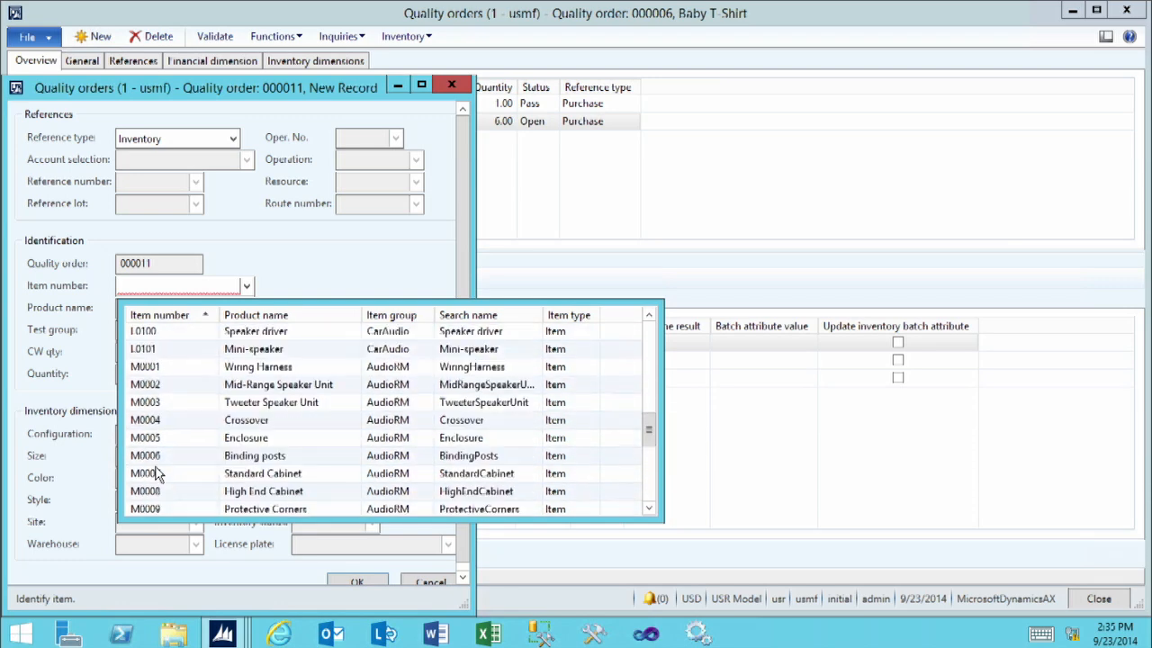
left_click(174, 445)
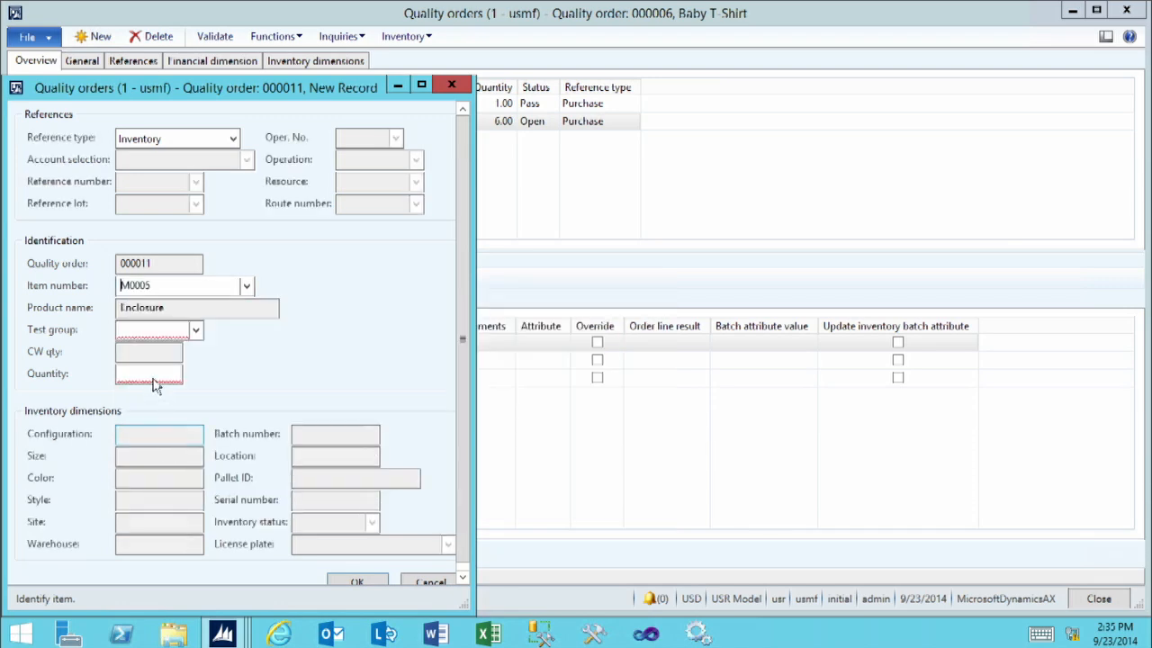
Assign the Apparel test group to the quality order and set its quantity to 10
left_click(180, 330)
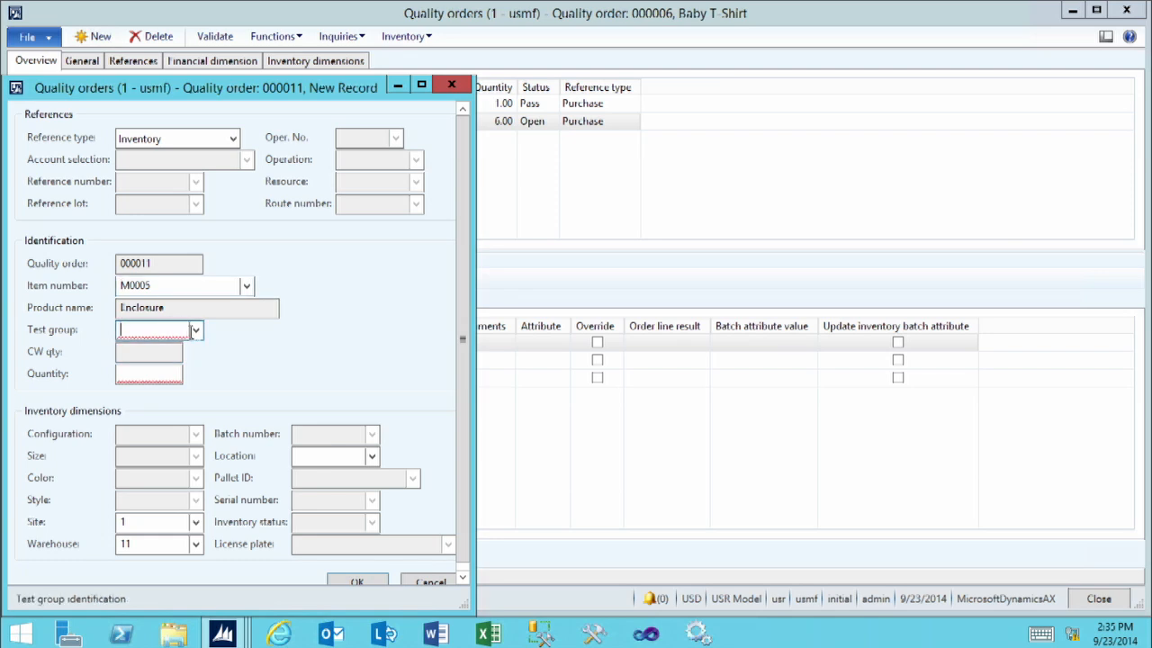
left_click(195, 331)
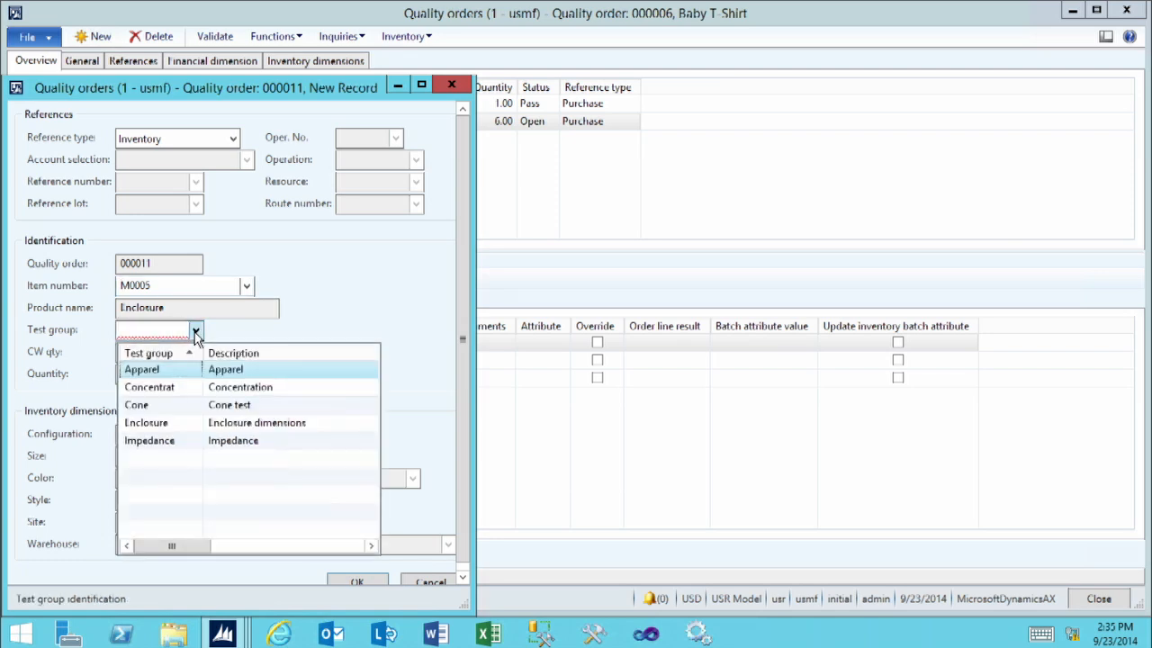
left_click(169, 372)
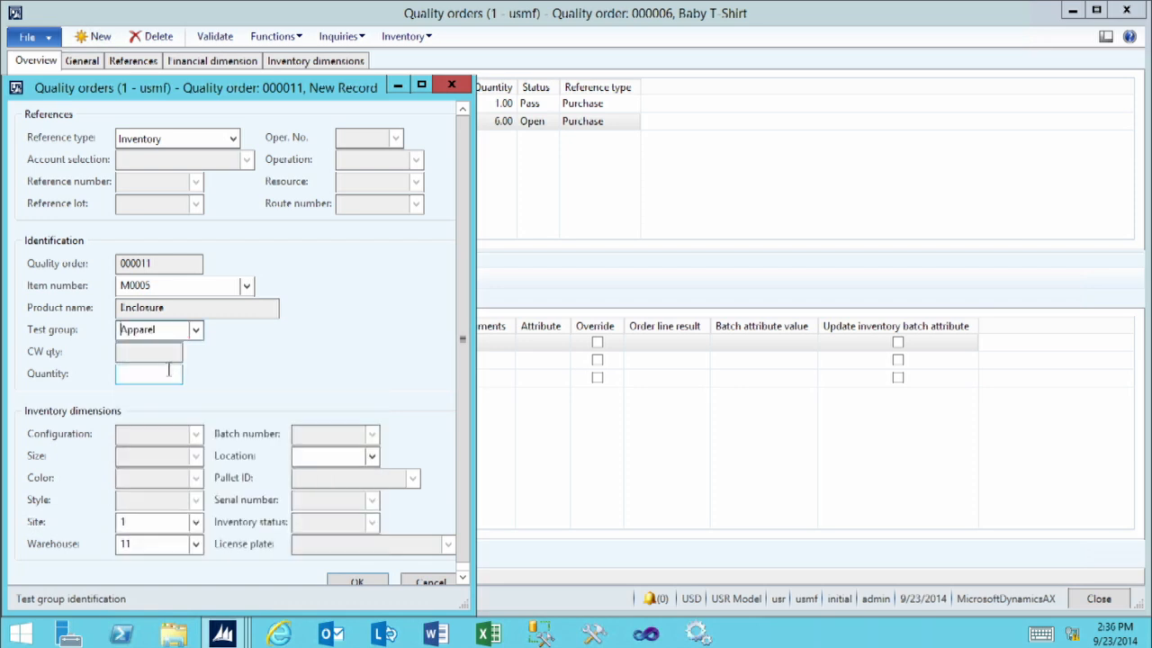
left_click(149, 376)
left_click_drag(149, 375, 226, 382)
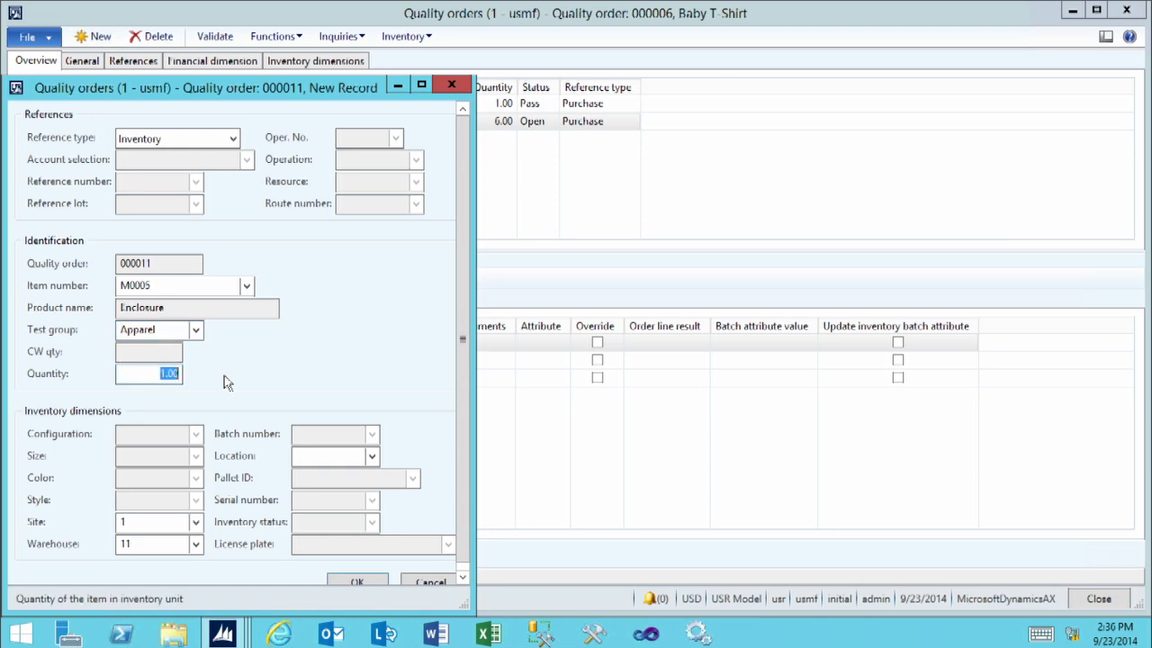
type("10")
key("Tab")
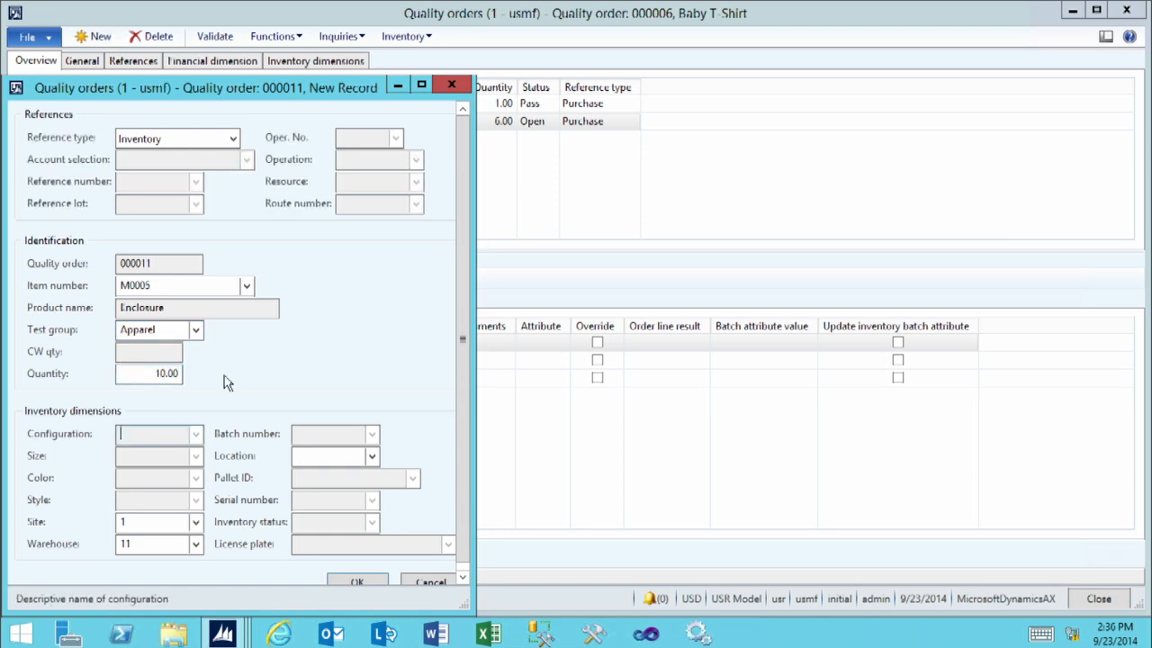
Pick location 11 from the on-hand inventory list and confirm creation of the quality order
left_click(320, 458)
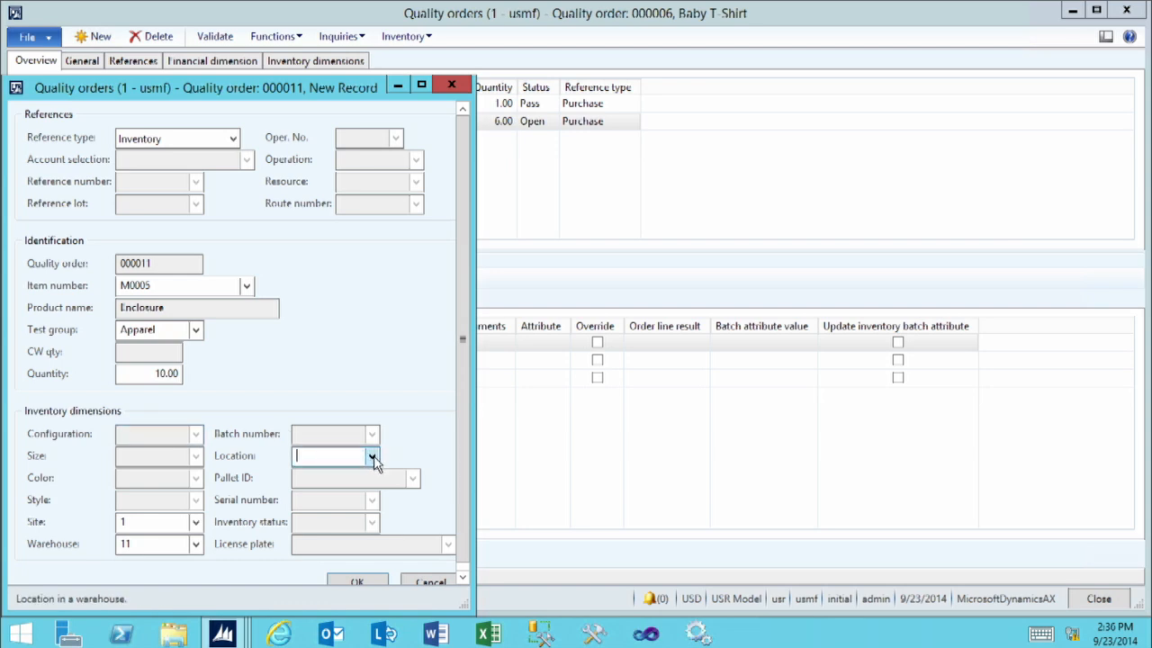
left_click(373, 456)
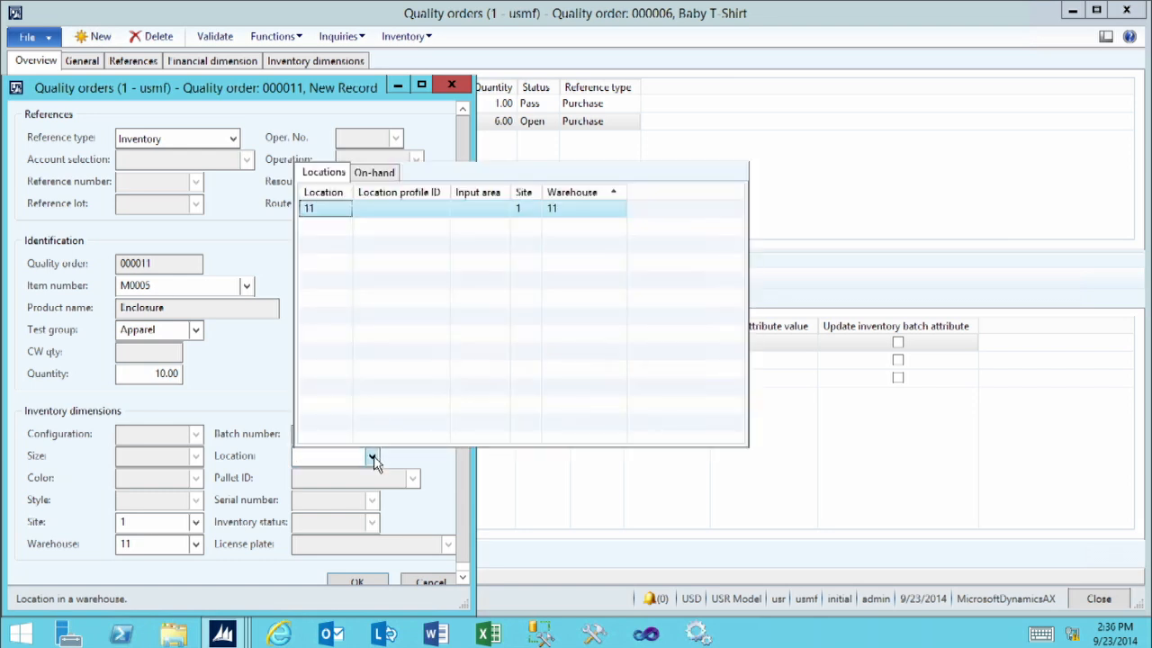
left_click(369, 172)
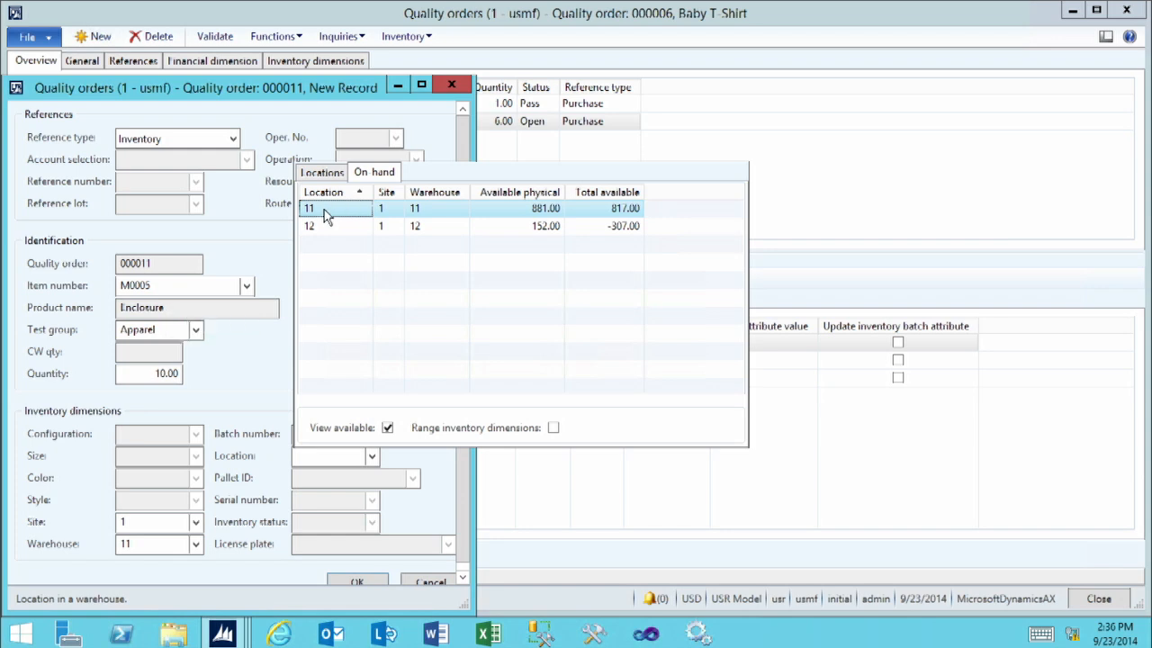
left_click(323, 213)
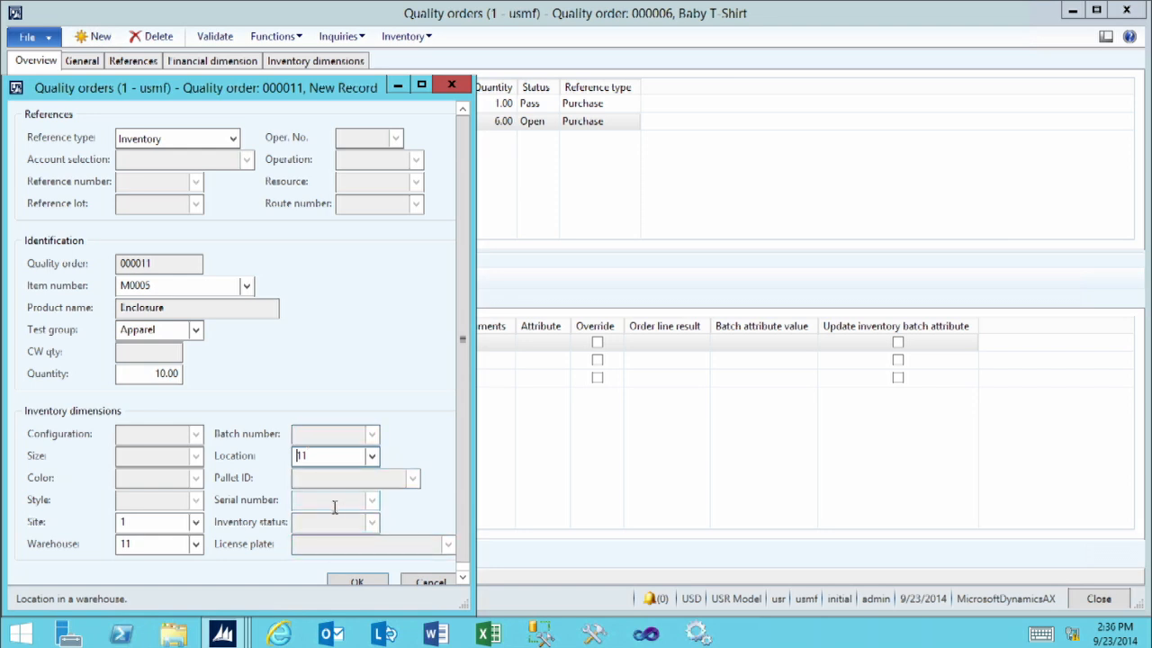
left_click(463, 576)
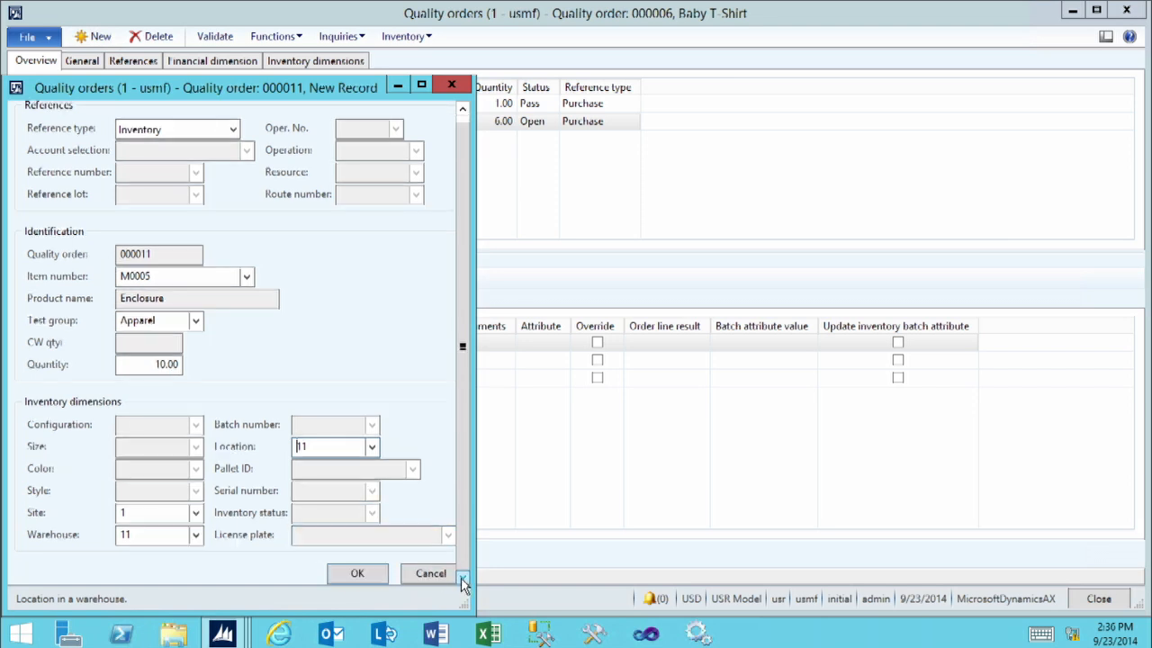
left_click(346, 580)
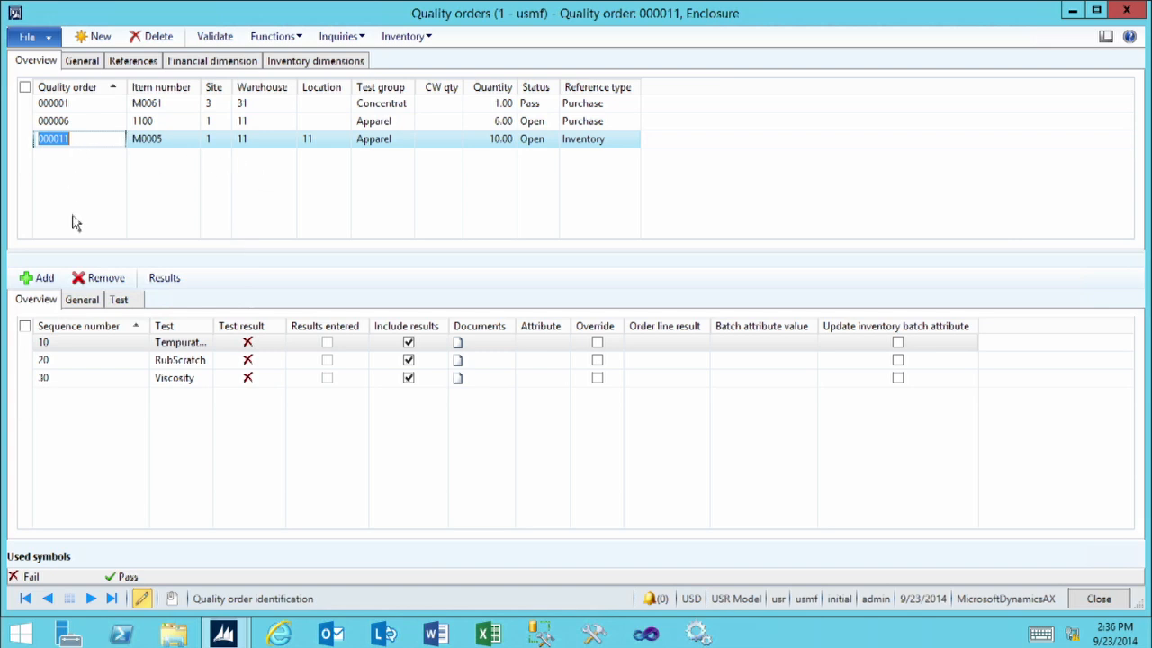
Widen the Test column and open the line results for the Tempurature test
left_click_drag(213, 326, 293, 326)
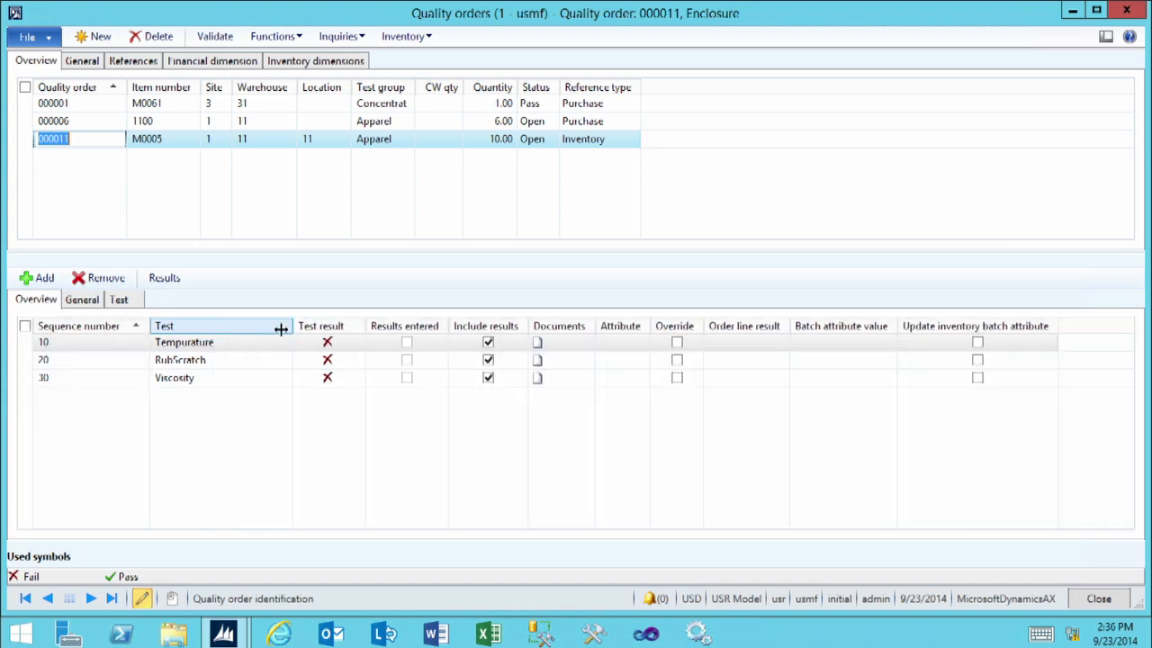
left_click(216, 349)
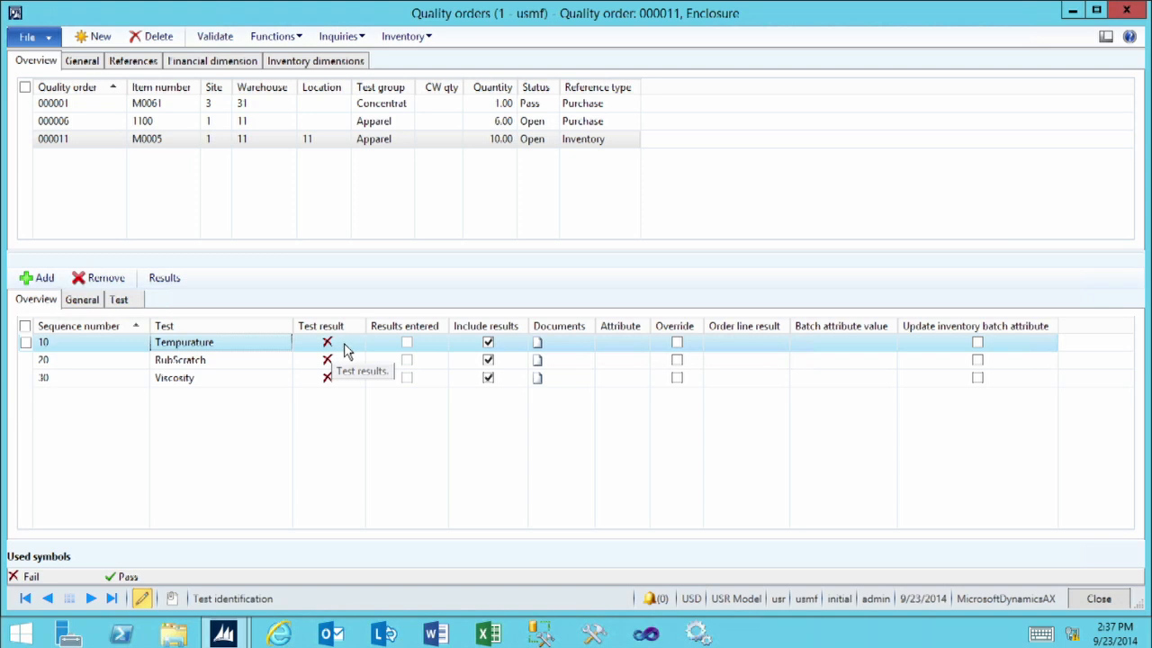
left_click(169, 280)
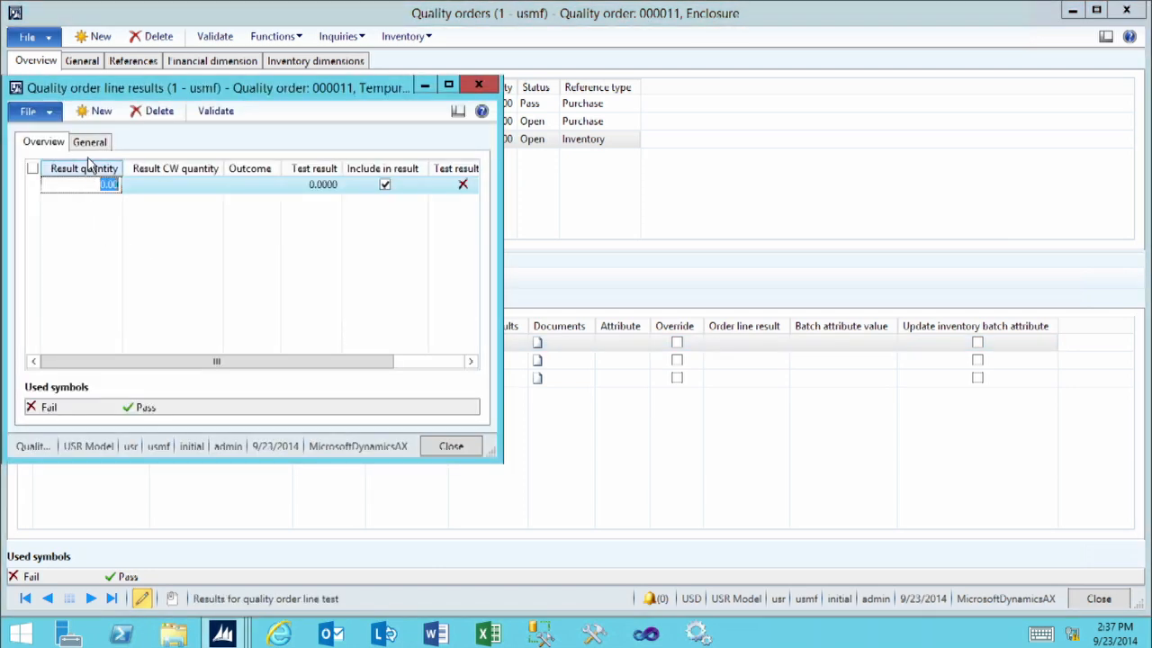
left_click_drag(130, 90, 308, 180)
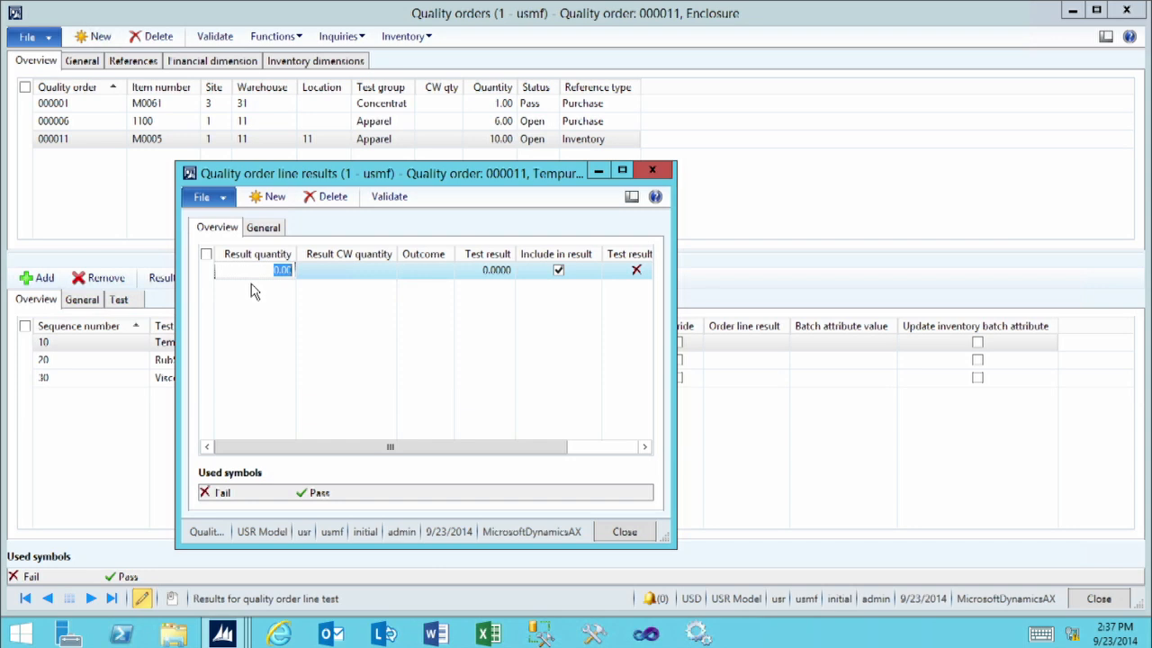
Enter a result quantity of 1 and a test result of 98 for the Tempurature test
type("1")
left_click(470, 268)
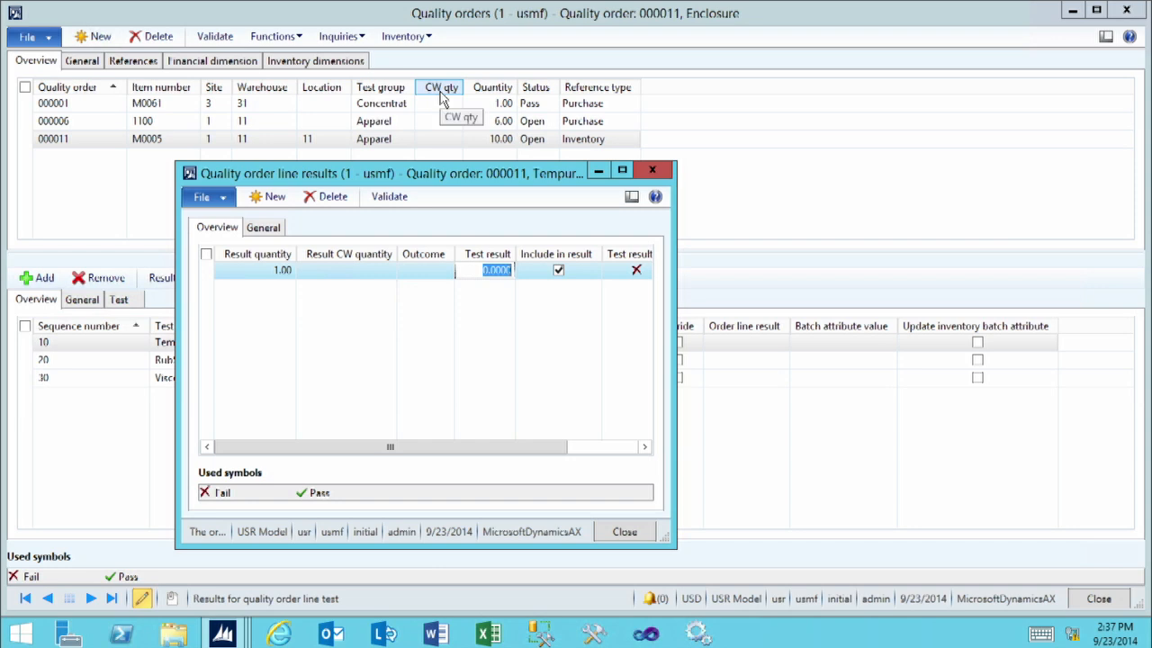
type("98")
key("Tab")
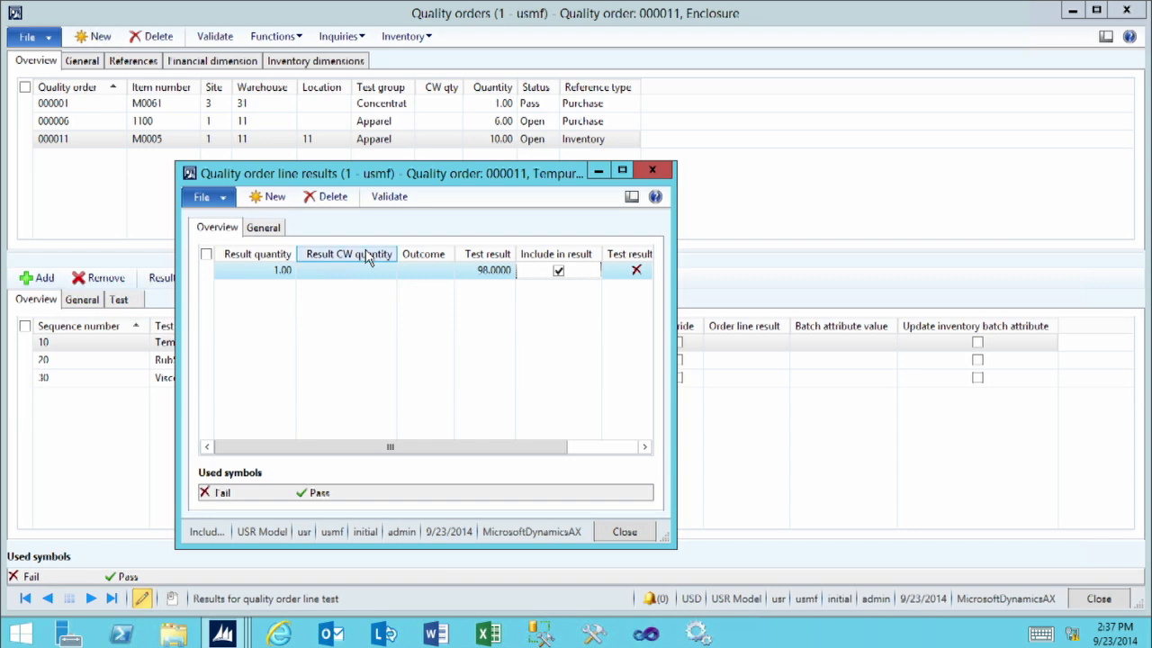
Set the Tempurature test's result quantity to 10, validate the result and close the line results
left_click_drag(676, 321, 795, 321)
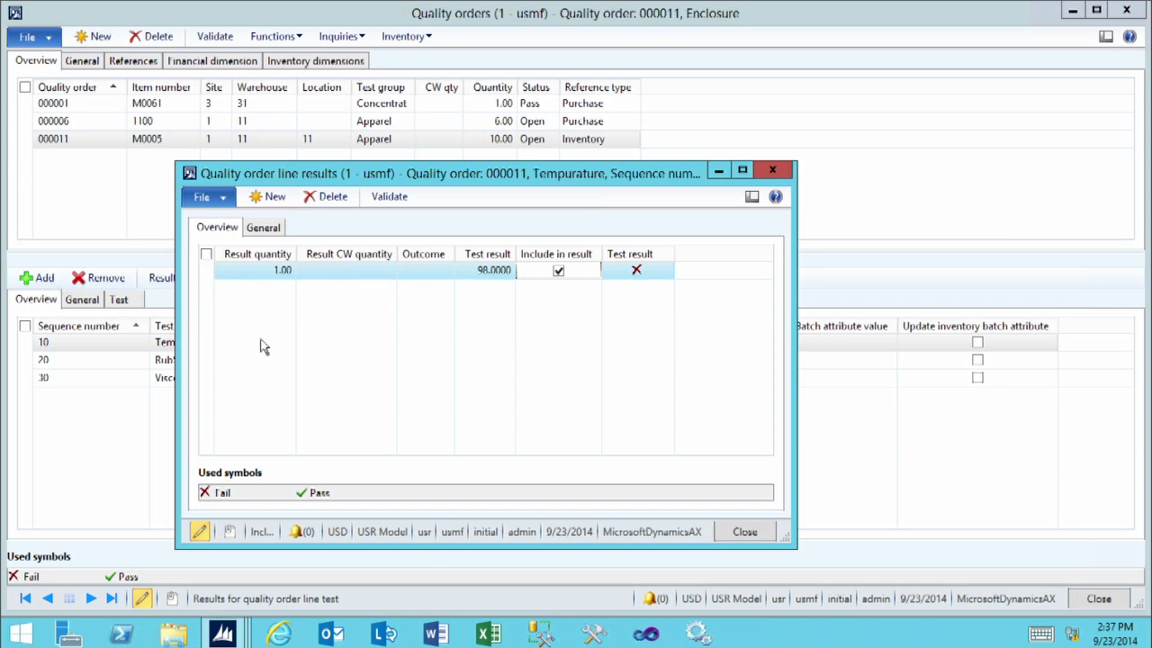
left_click(266, 270)
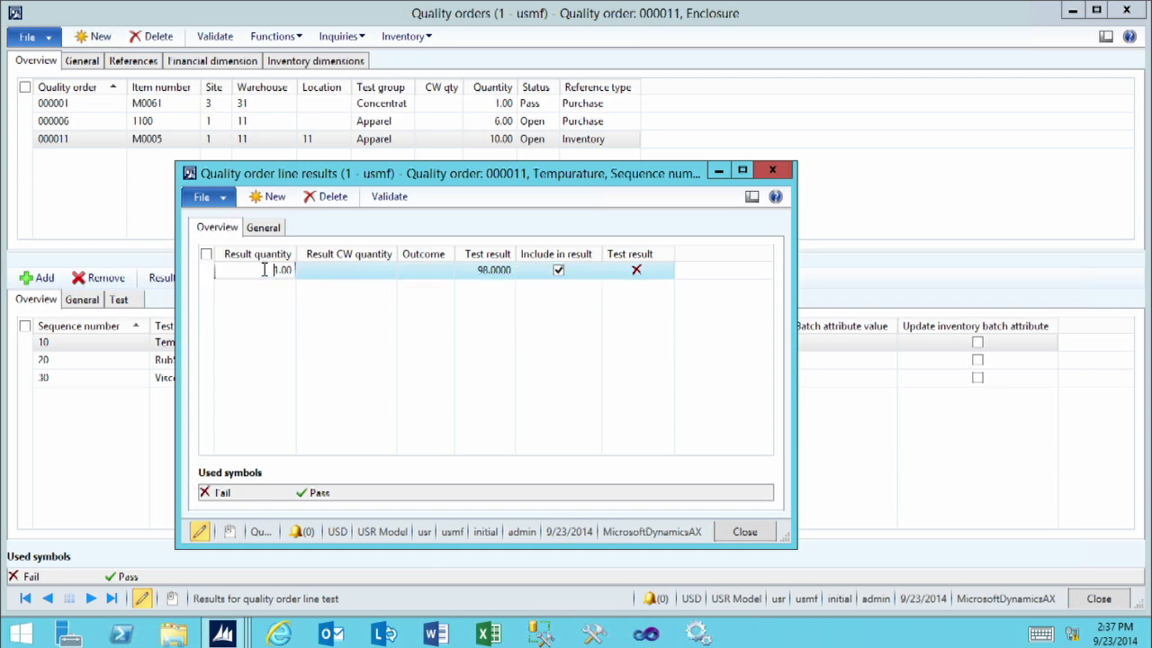
type("10")
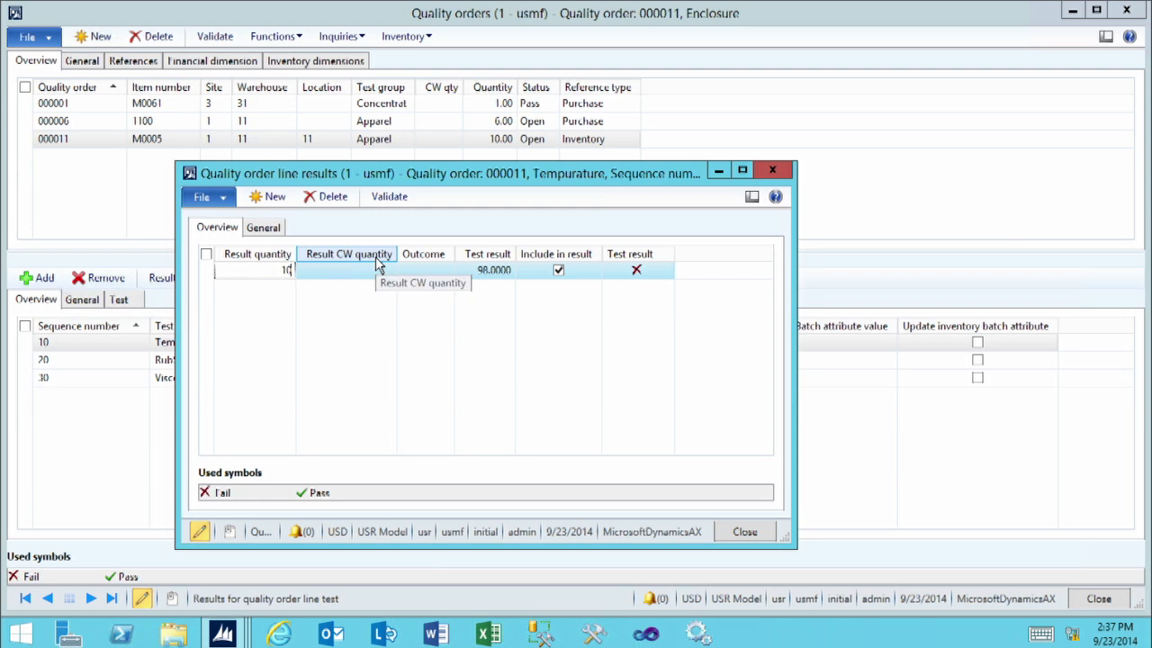
key("Tab")
left_click(391, 199)
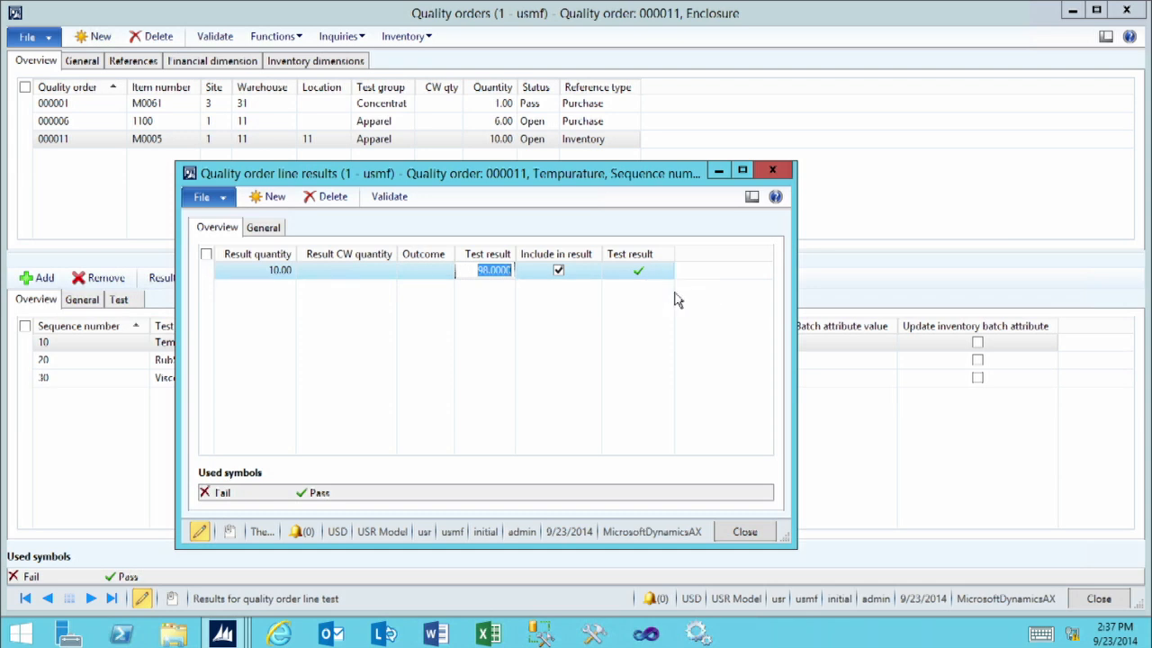
left_click(744, 532)
Record a result quantity of 10 with the outcome Smooth for the RubScratch test and validate the line result
left_click(215, 363)
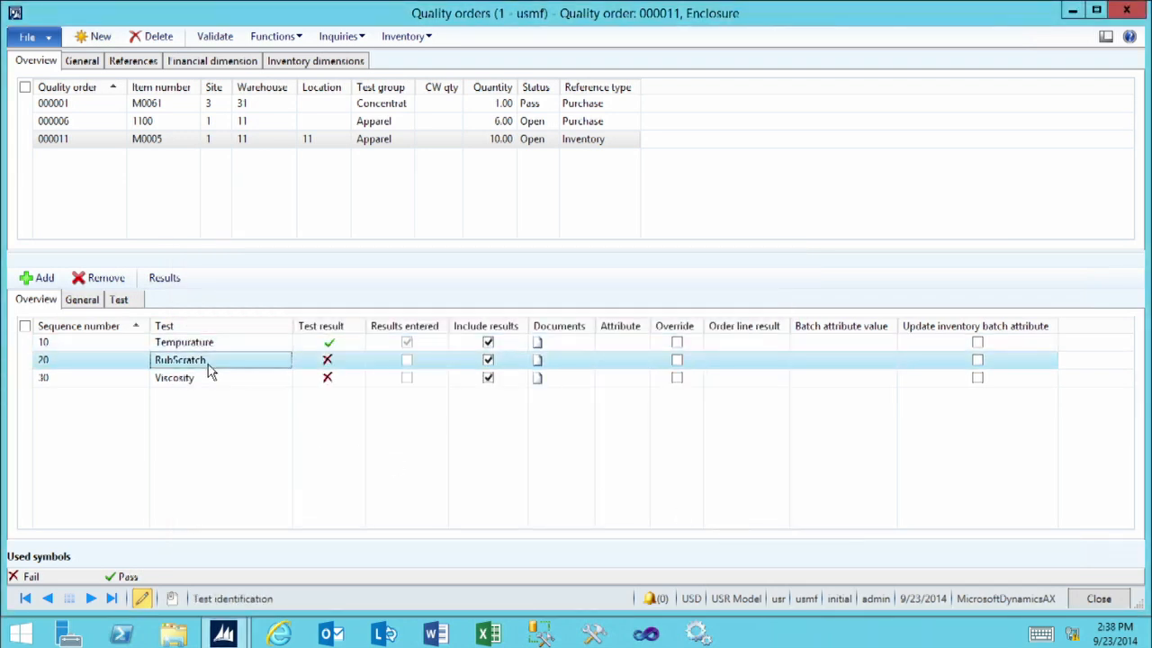
left_click(165, 279)
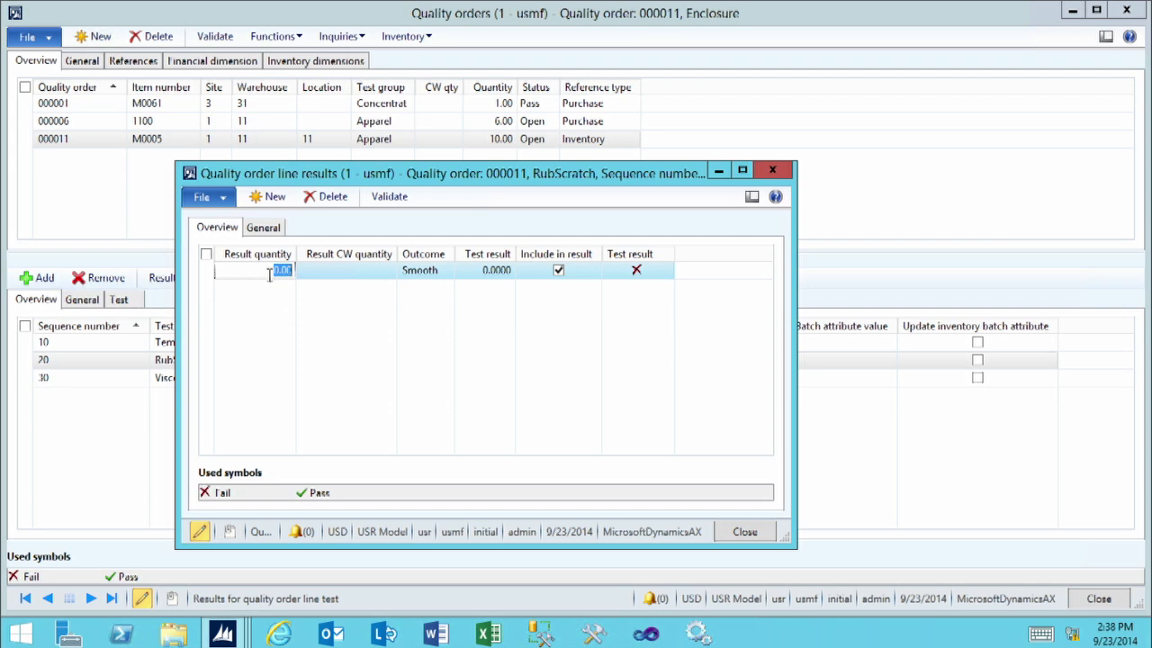
type("10")
key("Tab")
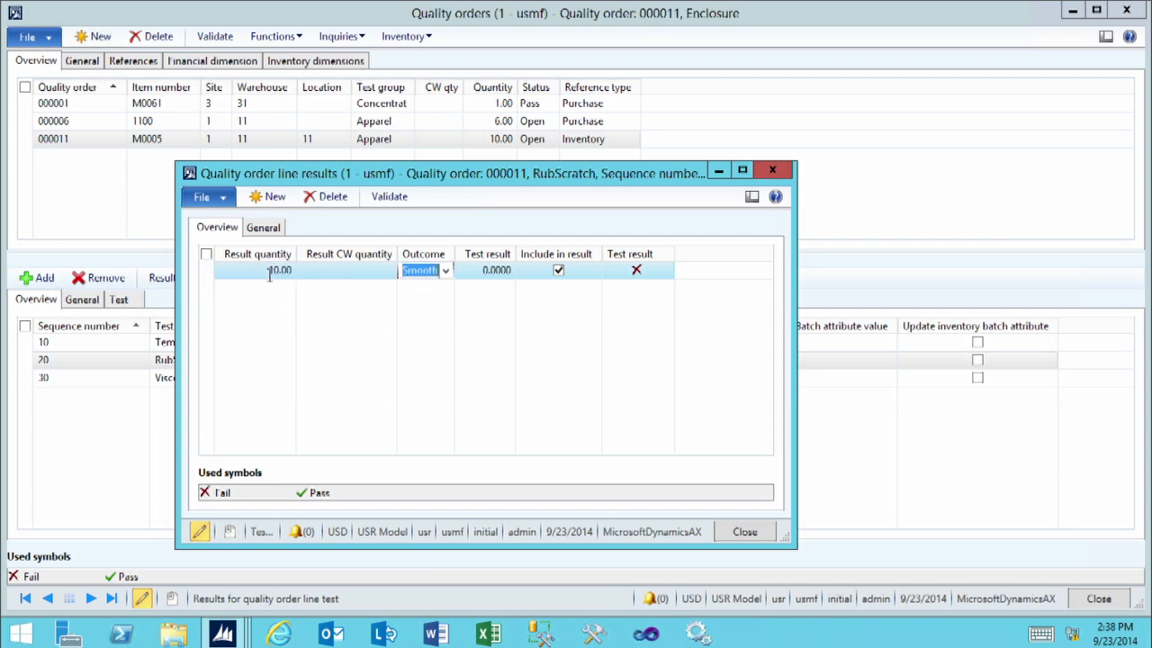
left_click(446, 272)
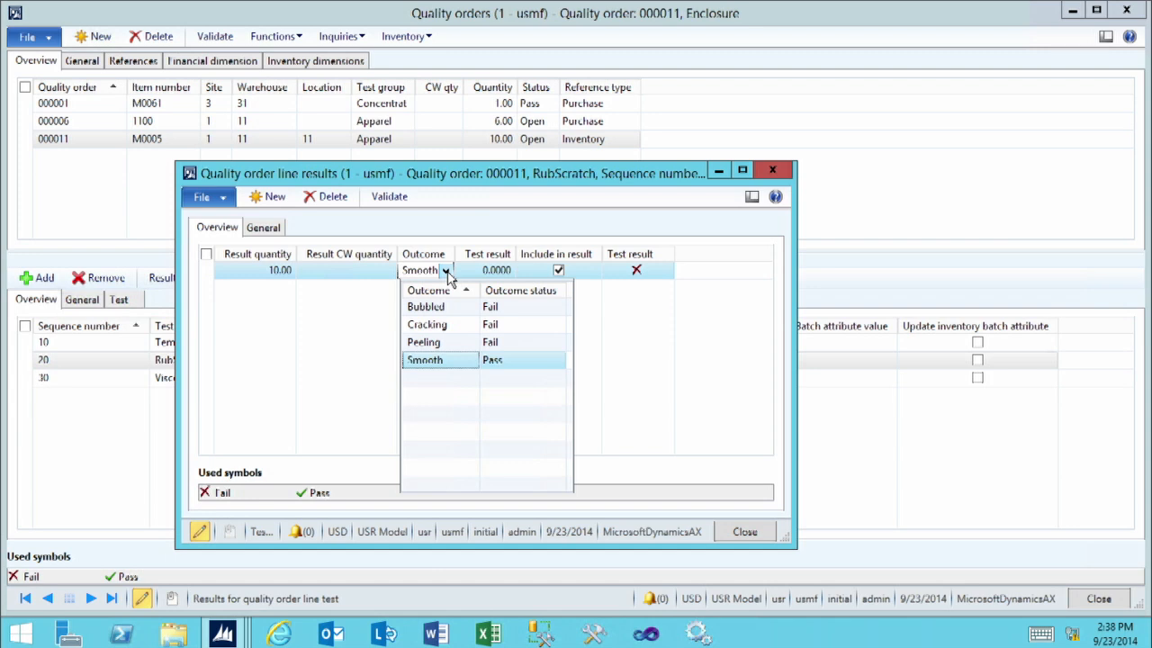
left_click(426, 361)
left_click(389, 200)
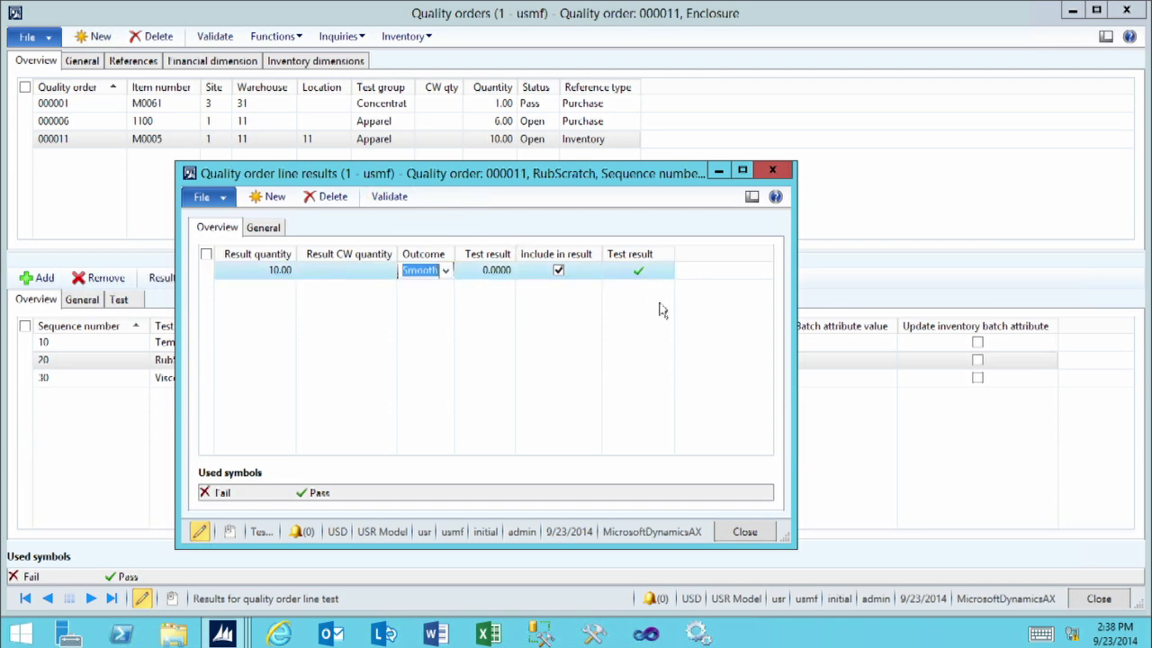
left_click(761, 531)
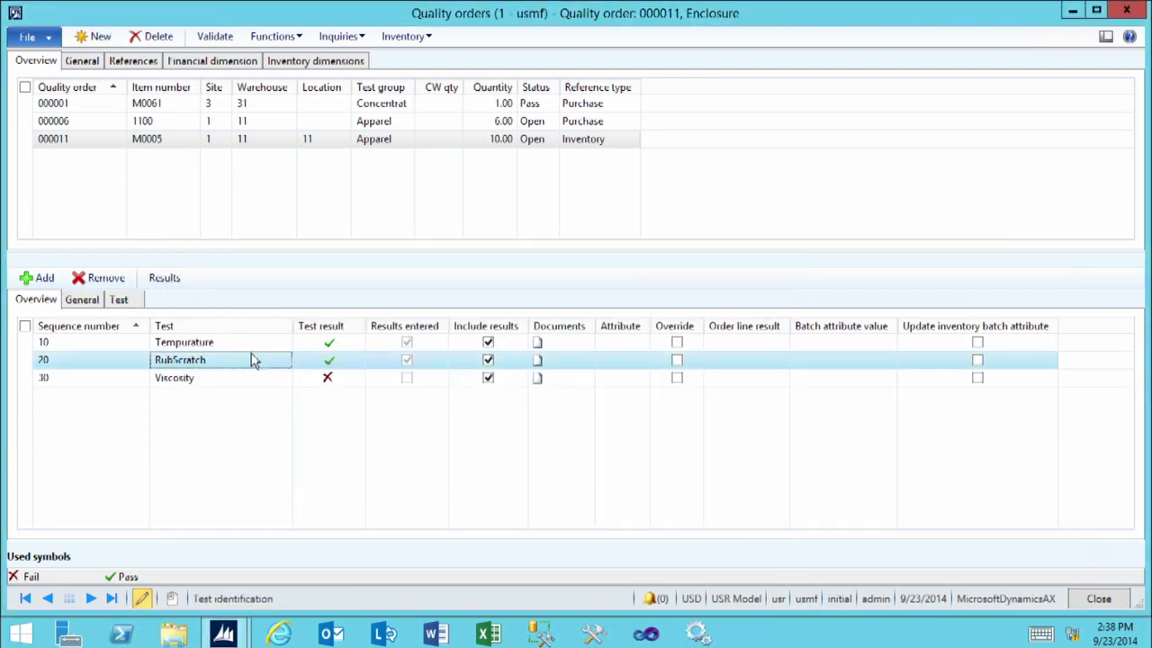
Record a result quantity of 10 and a test result of 2450 for the Viscosity test and validate the line result
left_click(229, 381)
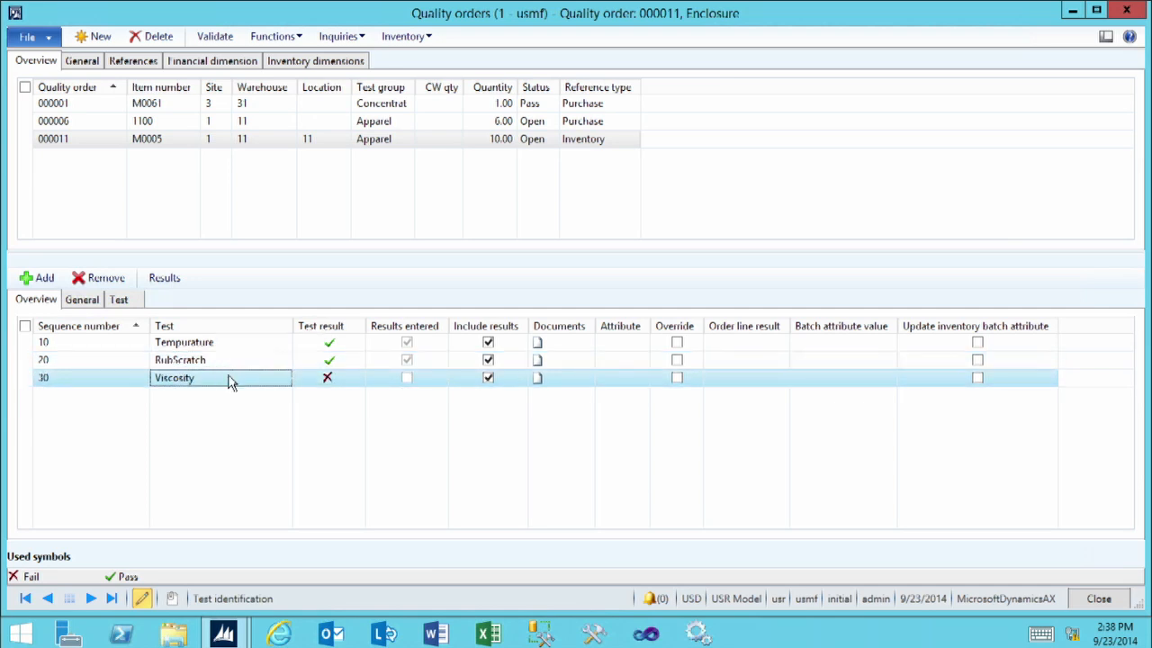
left_click(163, 281)
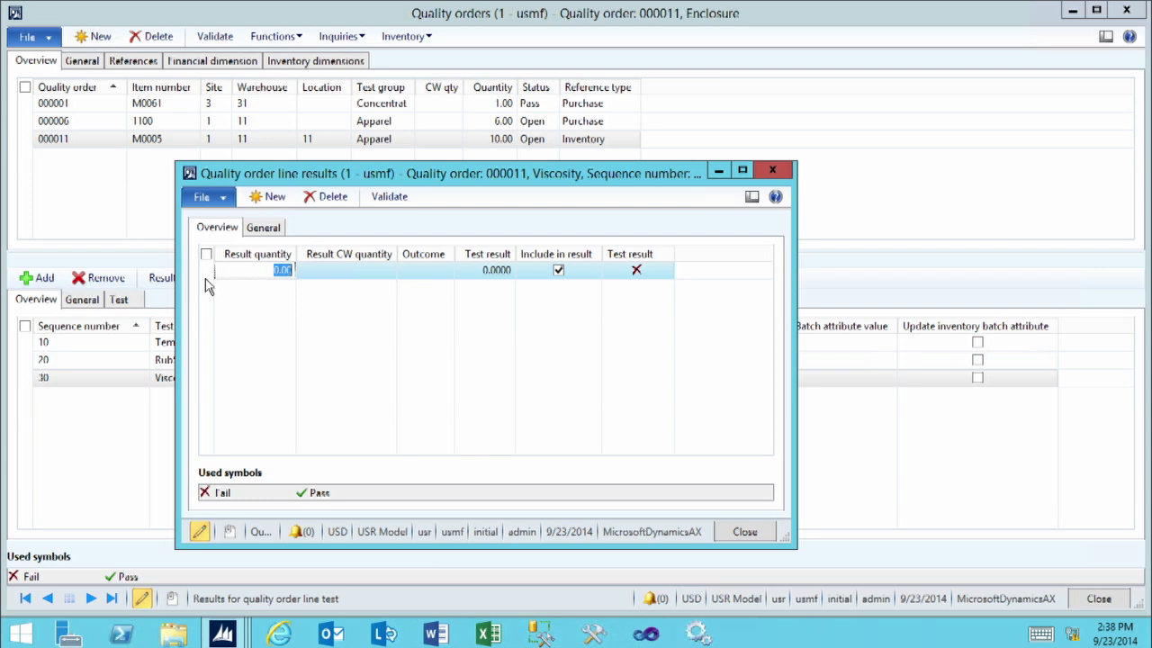
type("10")
key("Tab")
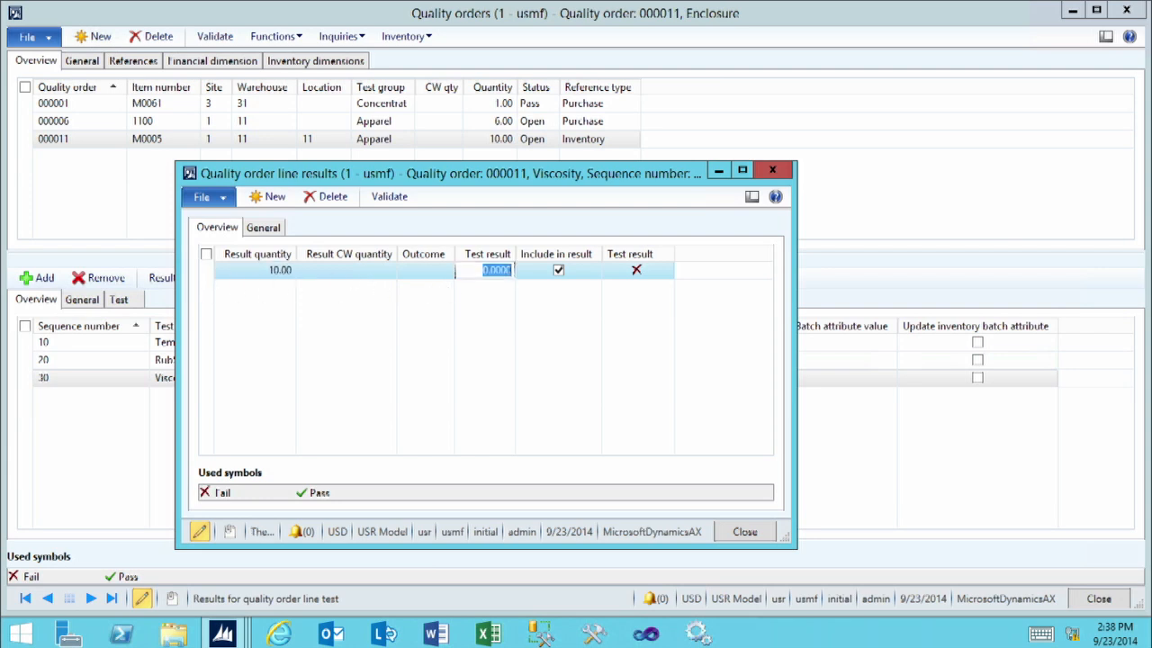
type("2450")
key("Tab")
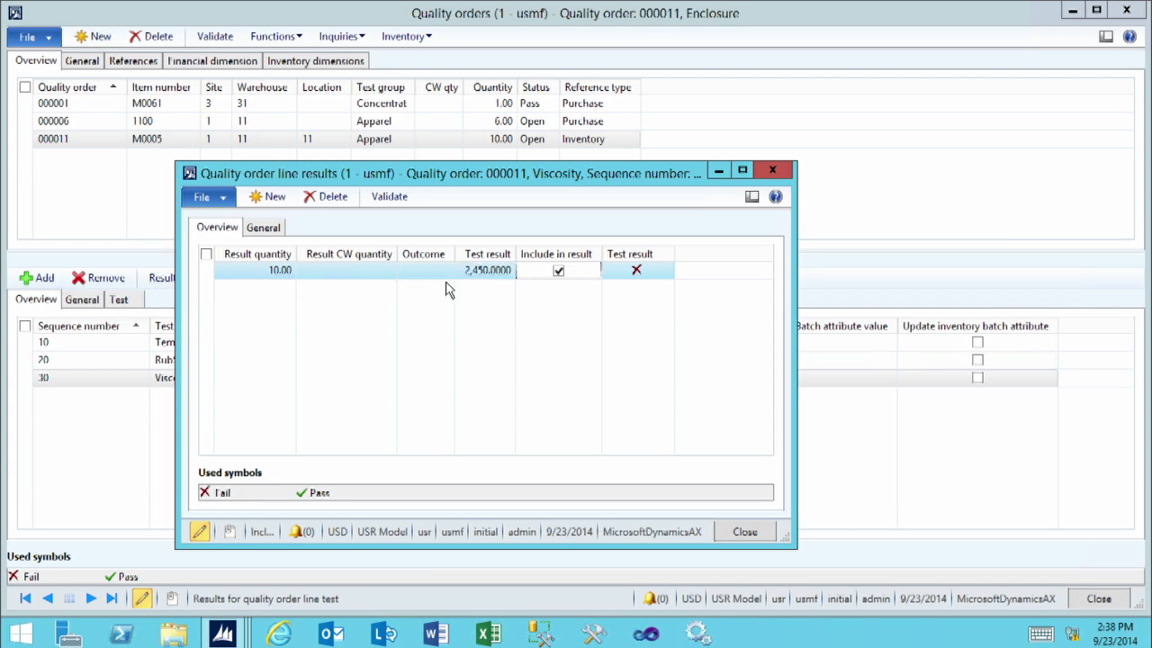
left_click(397, 200)
left_click(746, 532)
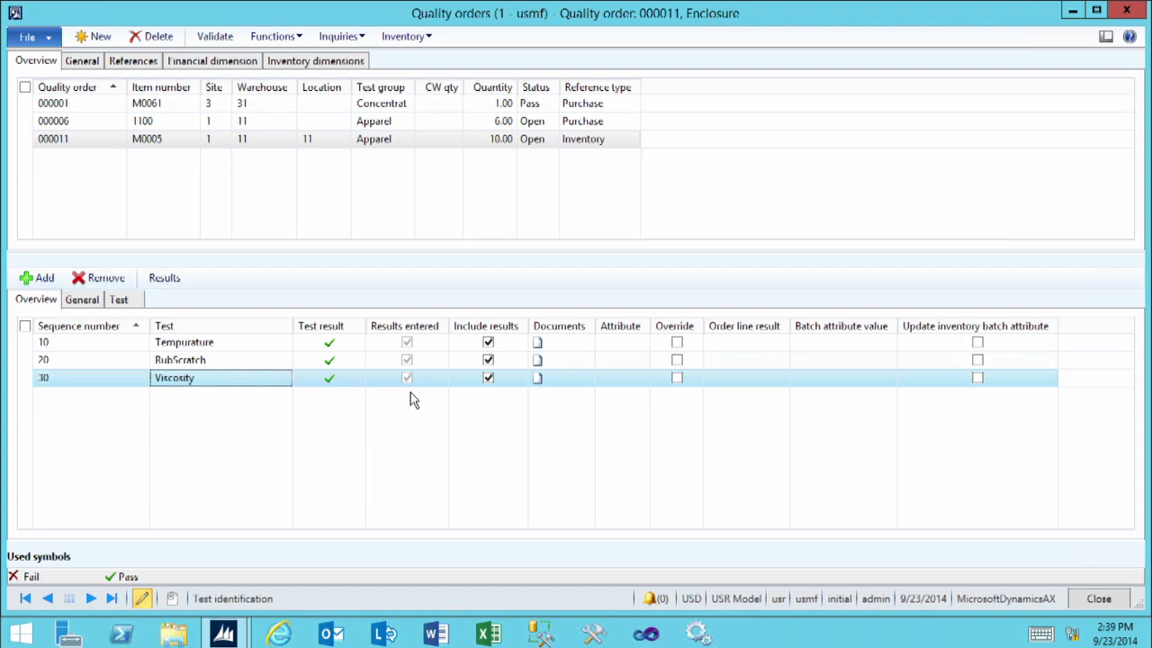
Validate the whole quality order for item M0005 with the option to accept errors left off
left_click(217, 42)
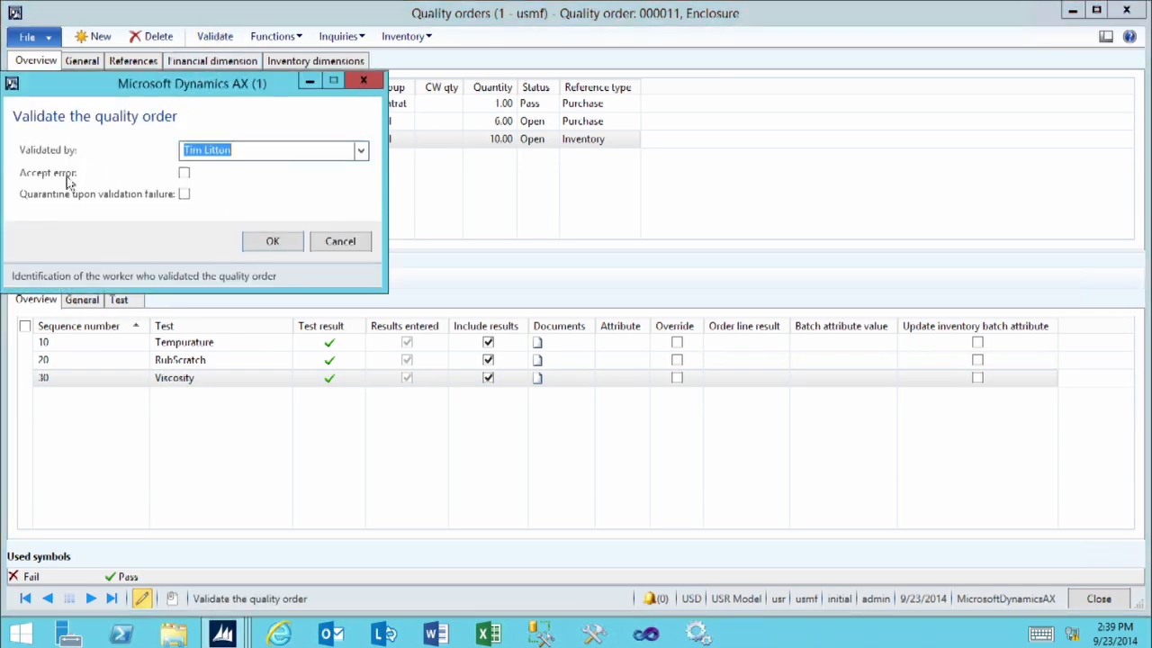
left_click(184, 175)
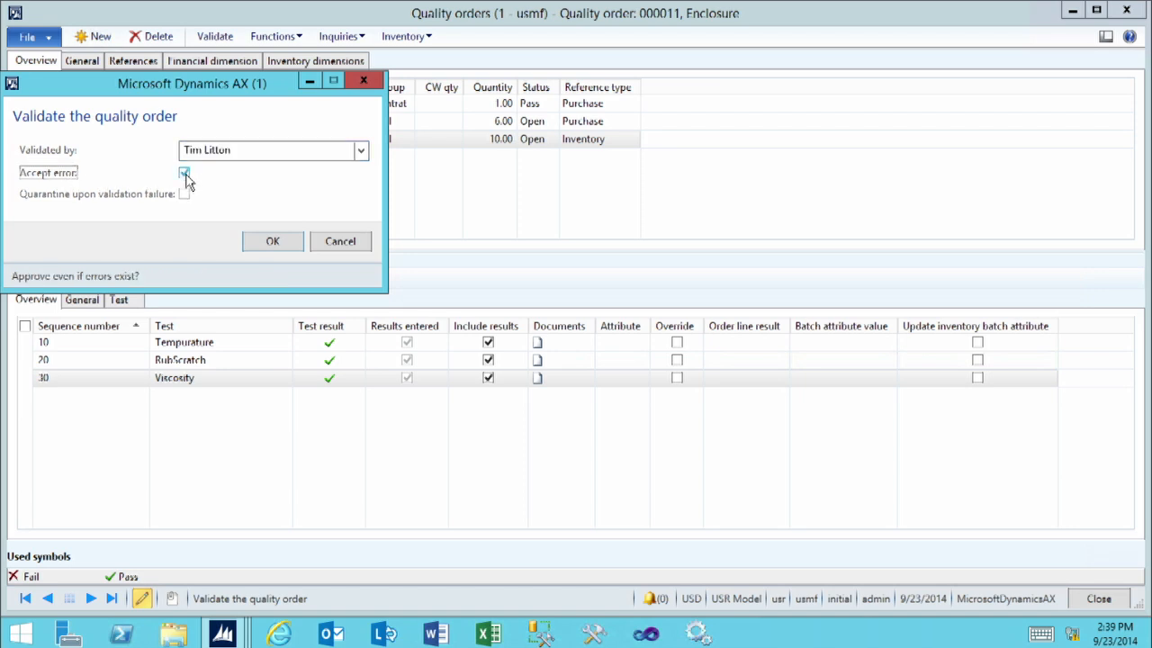
left_click(184, 174)
left_click(270, 243)
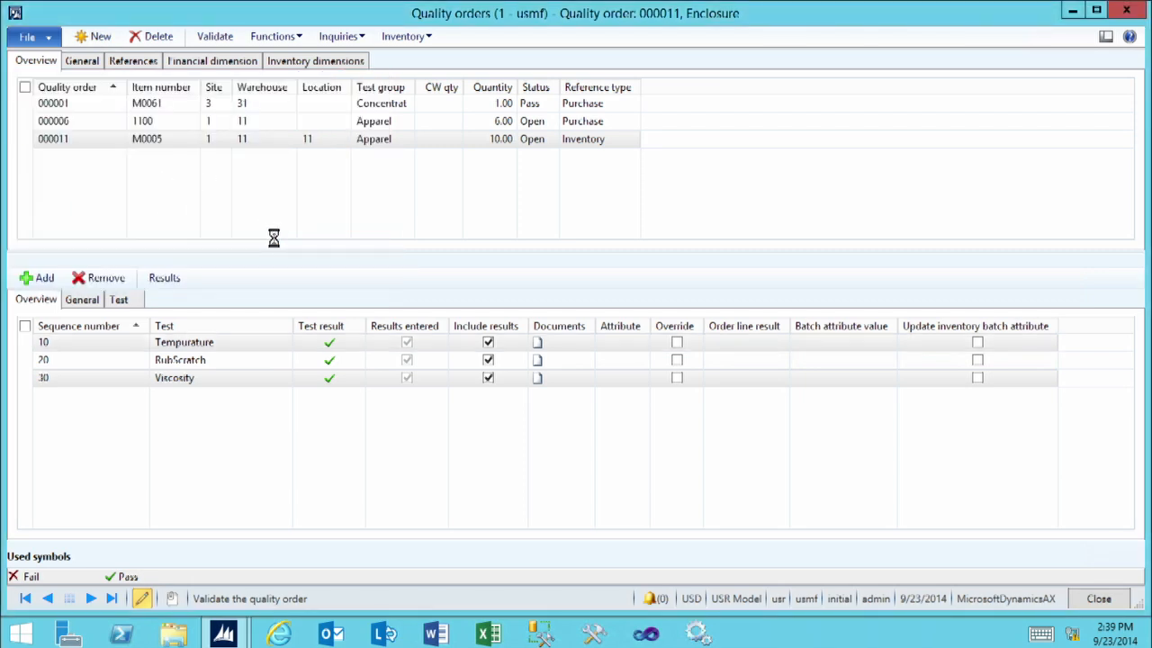